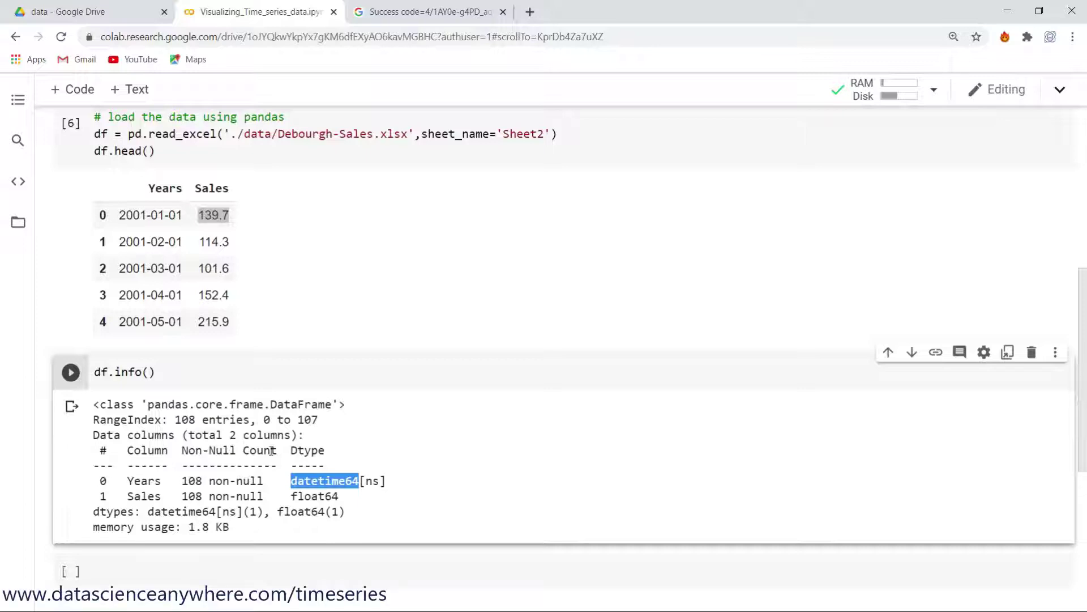
scroll(273, 453, "down", 1)
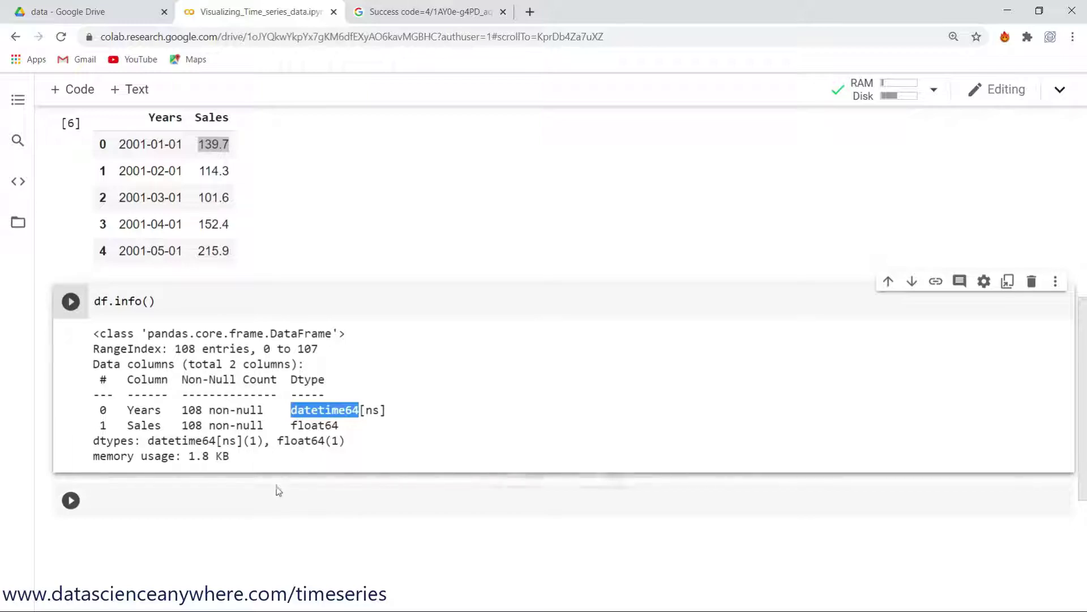
scroll(276, 484, "up", 2)
scroll(273, 469, "down", 2)
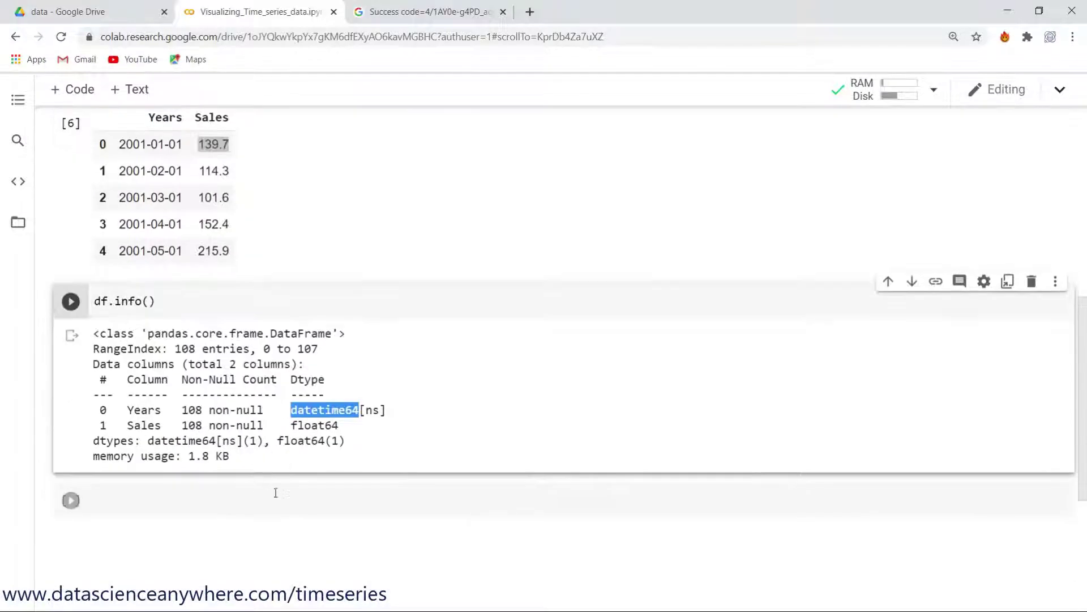
mouse_move(561, 477)
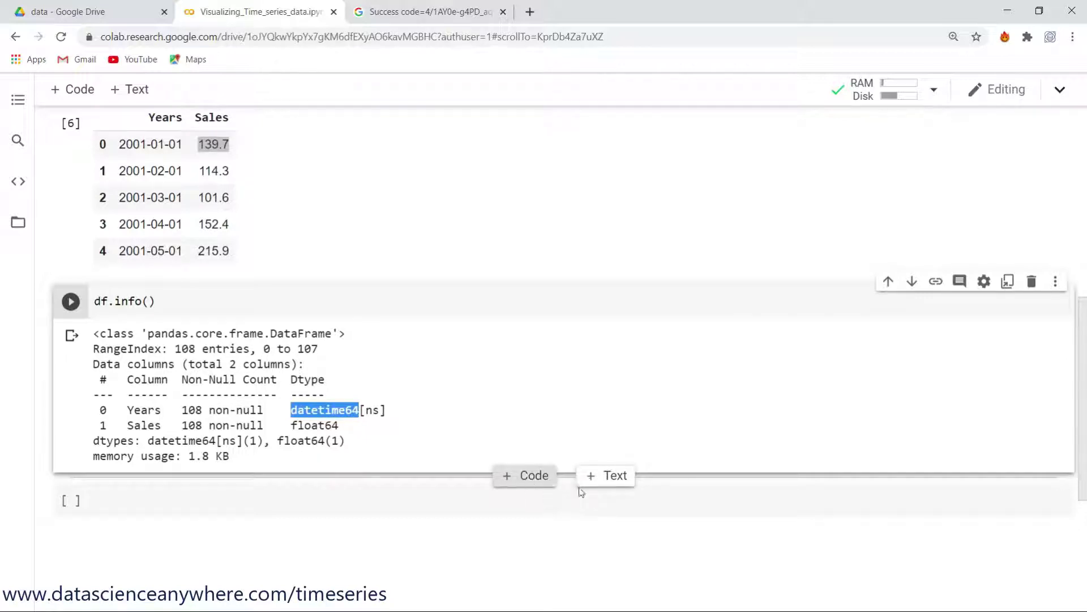
- Add a rendered '####Line Plot' markdown heading below the df.info() output
left_click(605, 474)
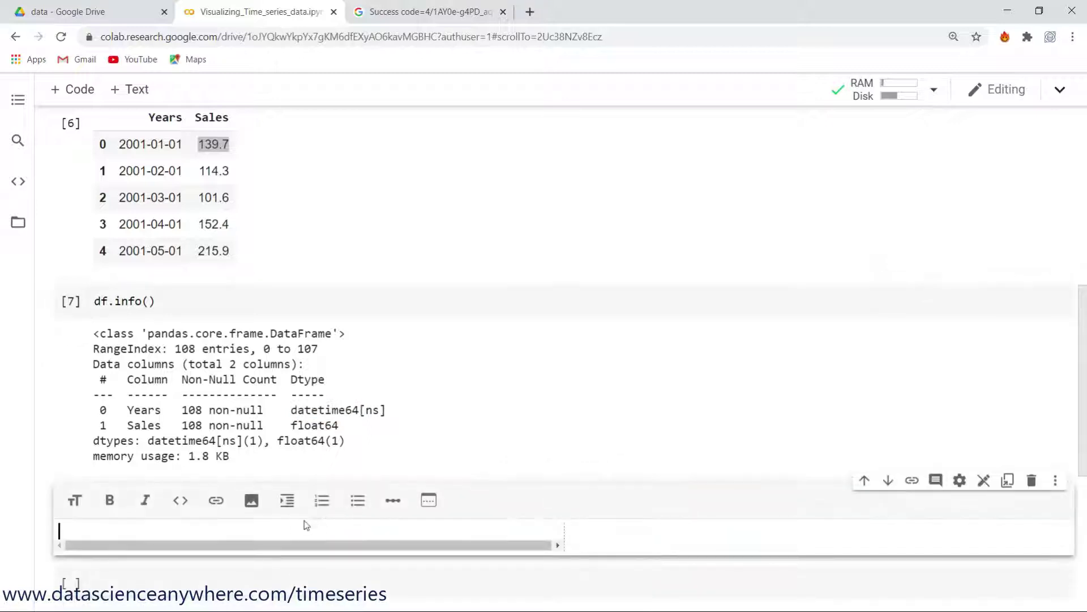
type("#### ")
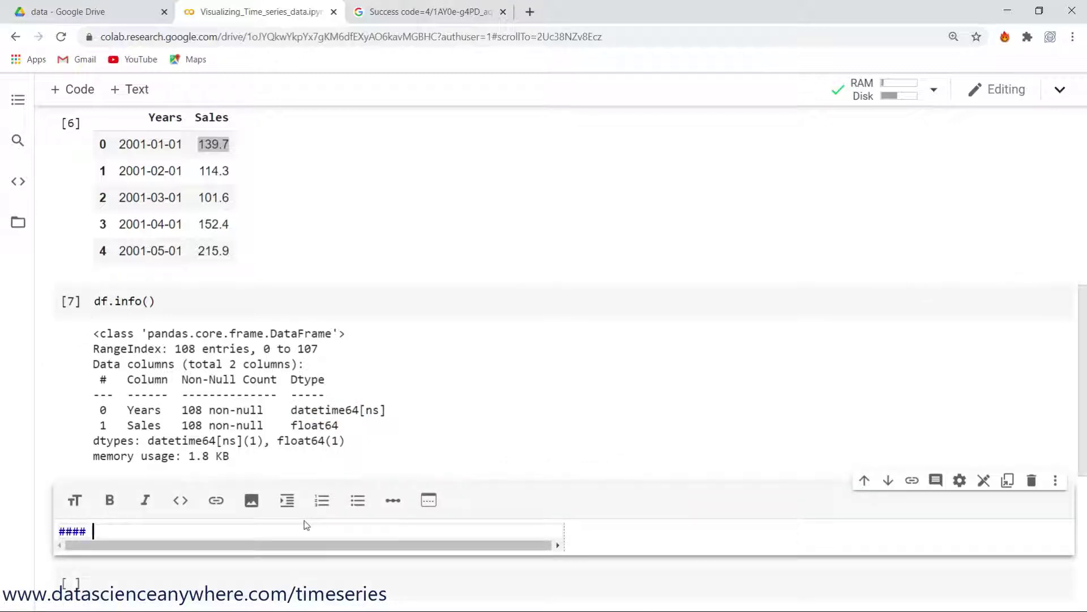
type("Line Plot")
key("shift+Return")
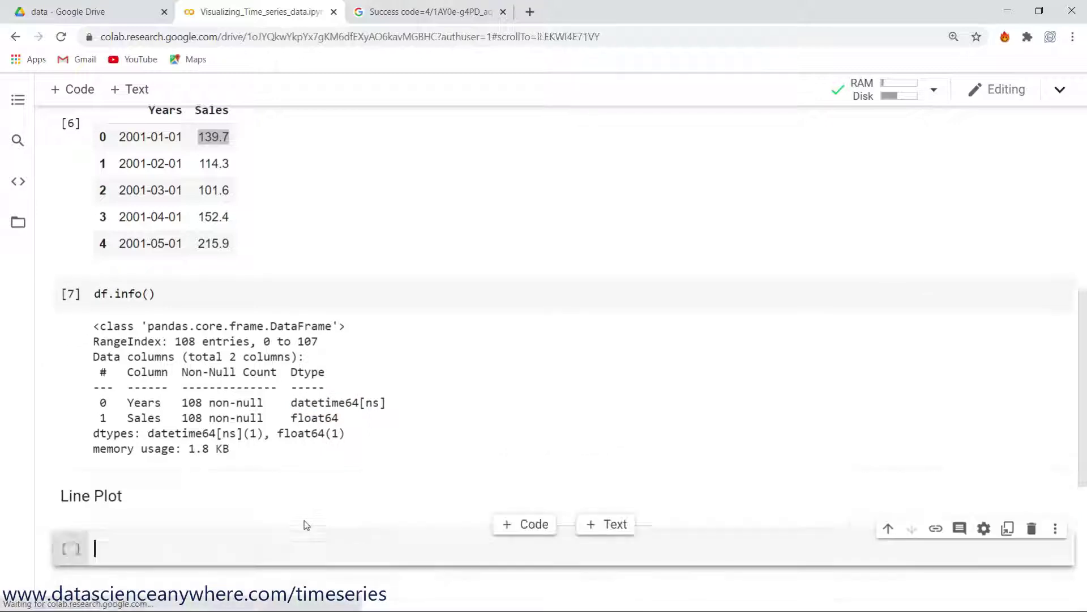
scroll(306, 525, "down", 3)
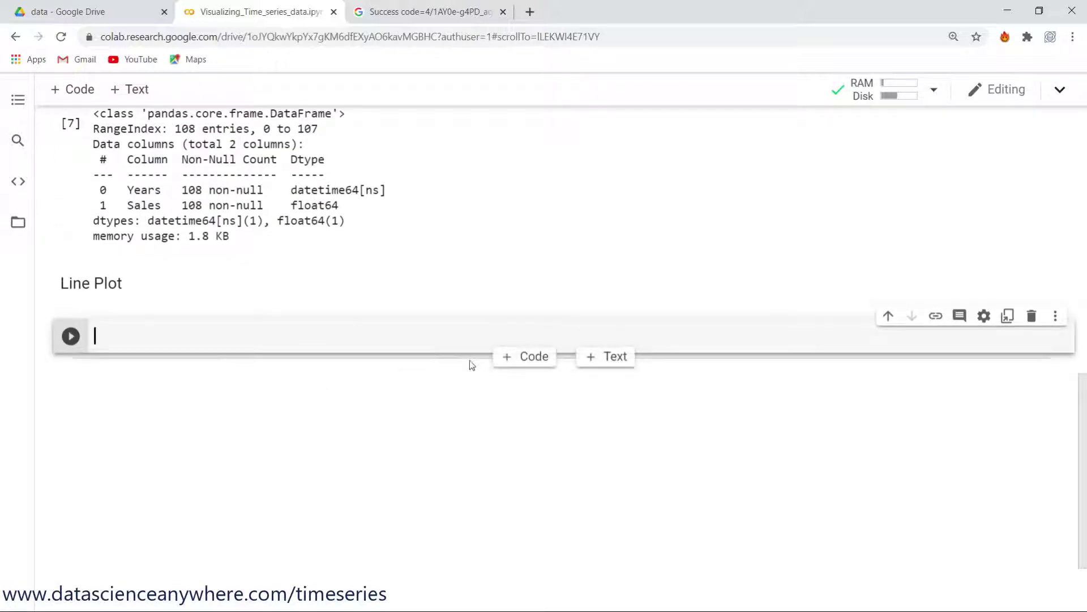
scroll(469, 365, "up", 3)
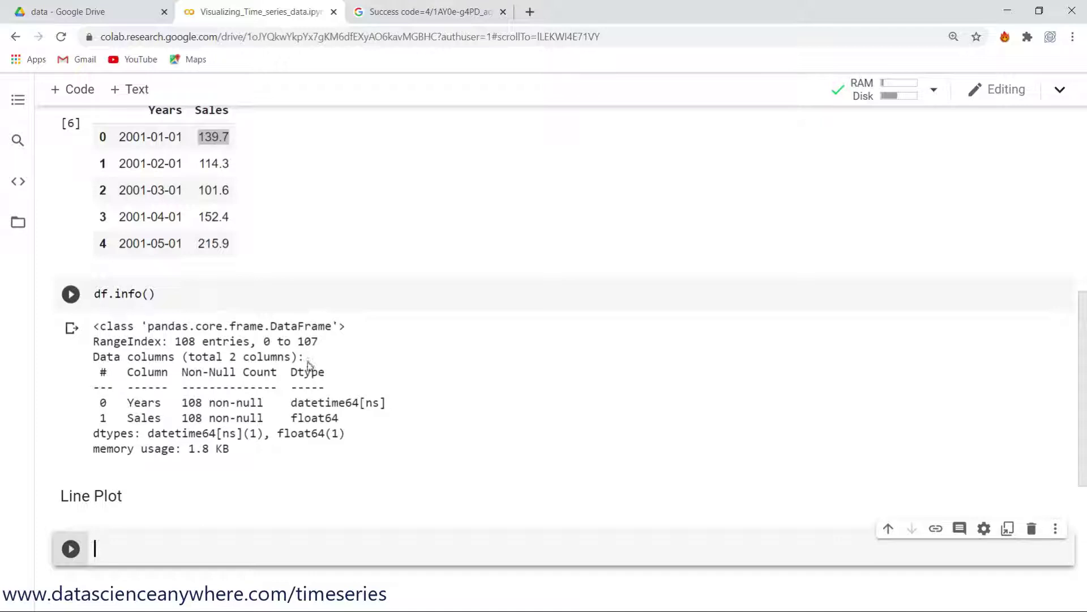
scroll(307, 357, "down", 2)
scroll(306, 366, "up", 4)
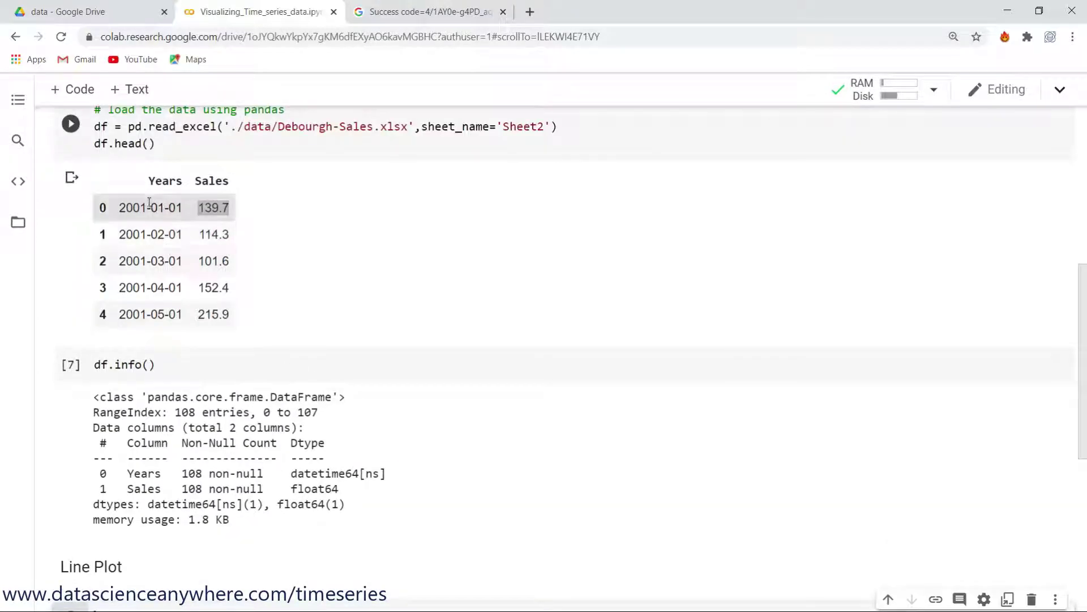
scroll(230, 366, "down", 5)
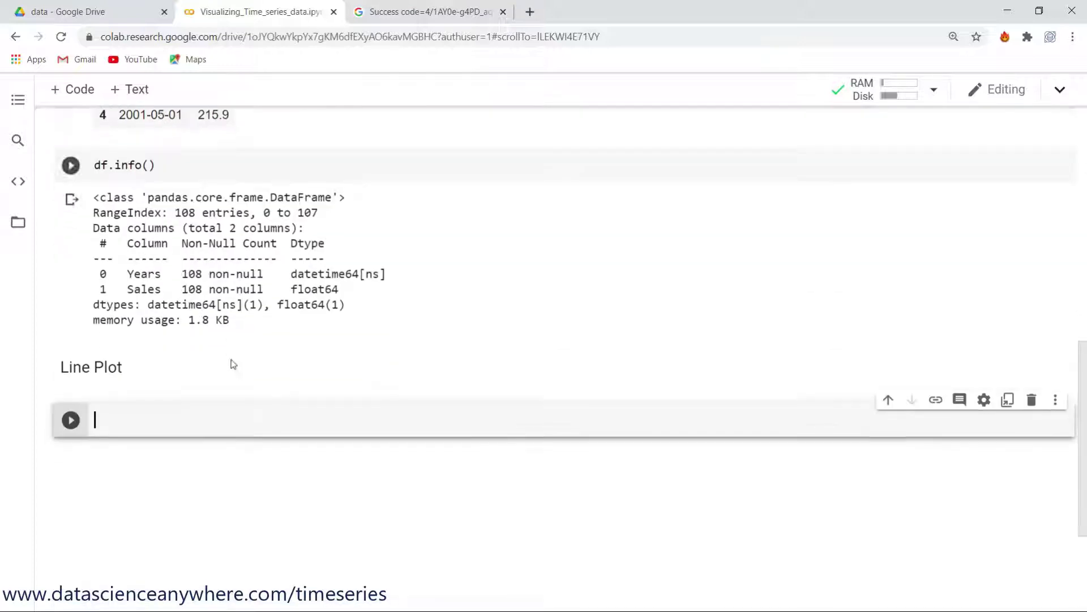
scroll(234, 382, "down", 2)
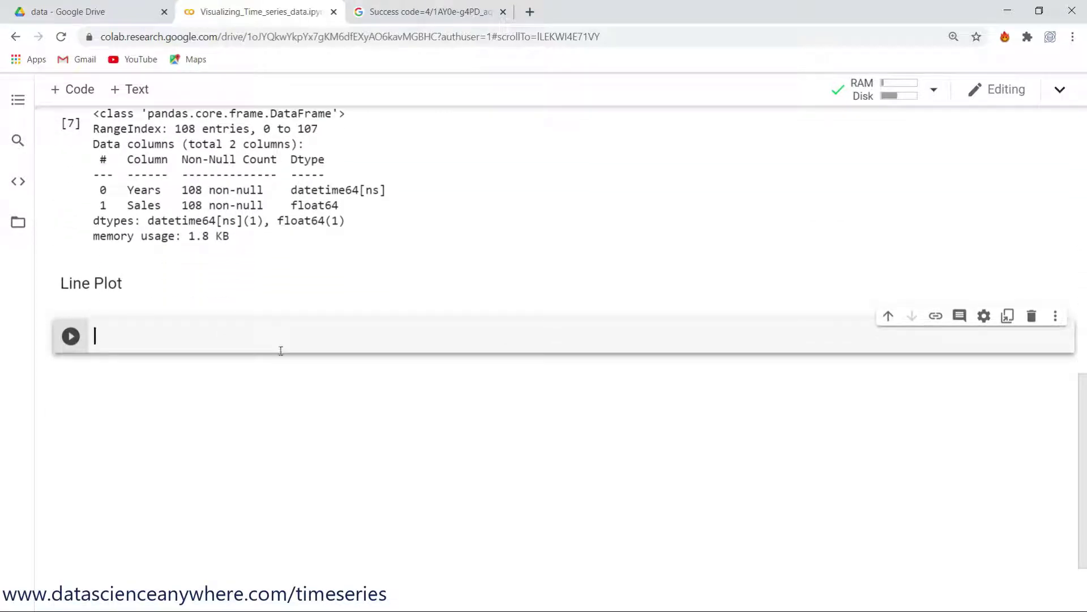
scroll(281, 350, "up", 3)
scroll(281, 351, "up", 3)
scroll(278, 372, "down", 3)
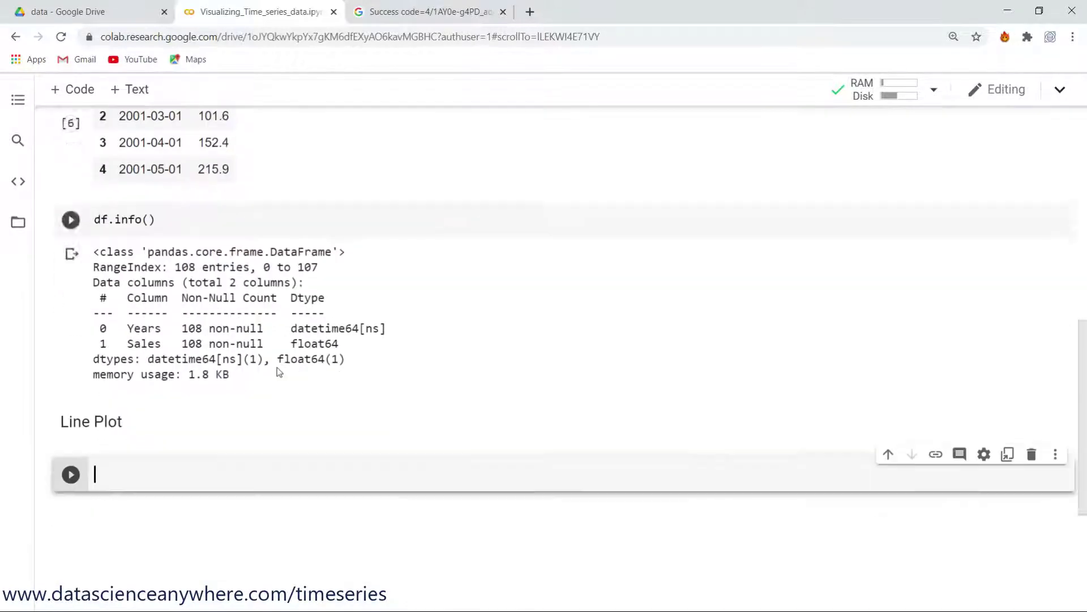
scroll(277, 372, "down", 1)
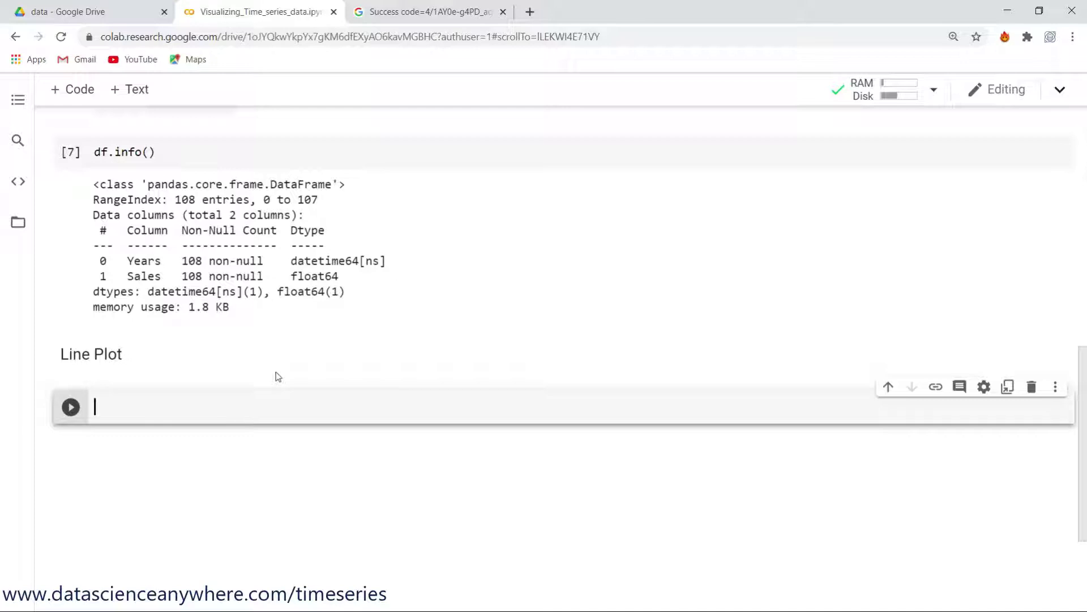
type("sns.")
type("li")
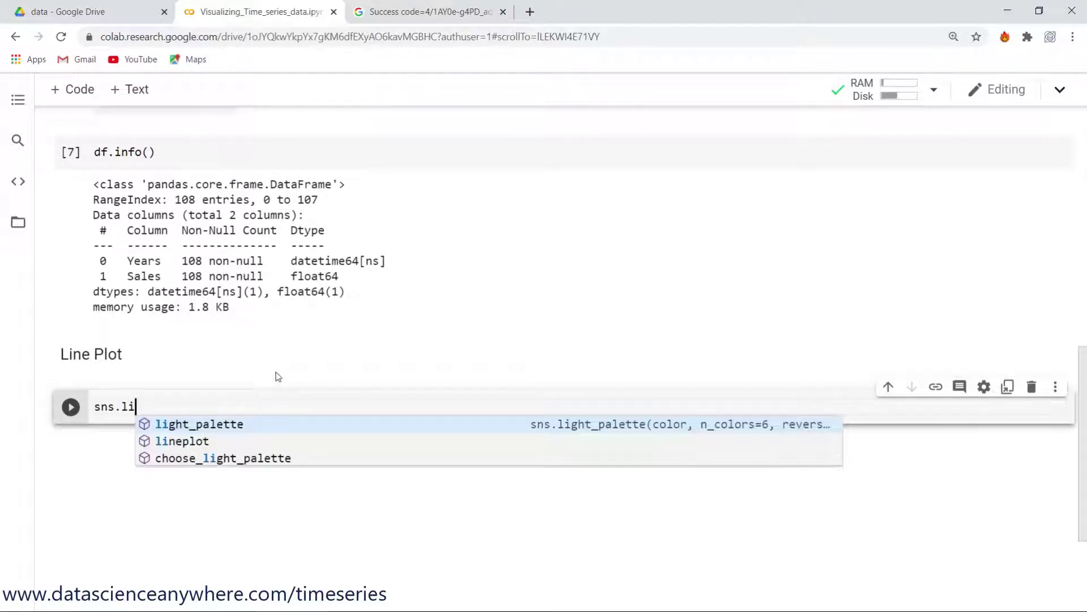
type("n")
- Enter and run sns.lineplot(x='Years', y='Sales', data=df) to chart Sales over Years
key("Tab")
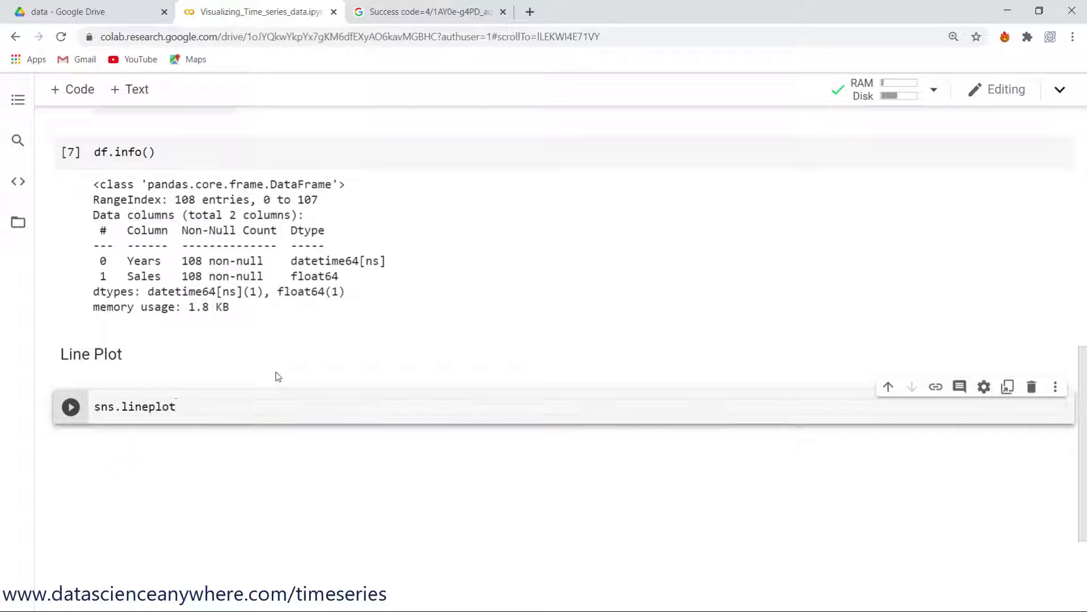
type("(")
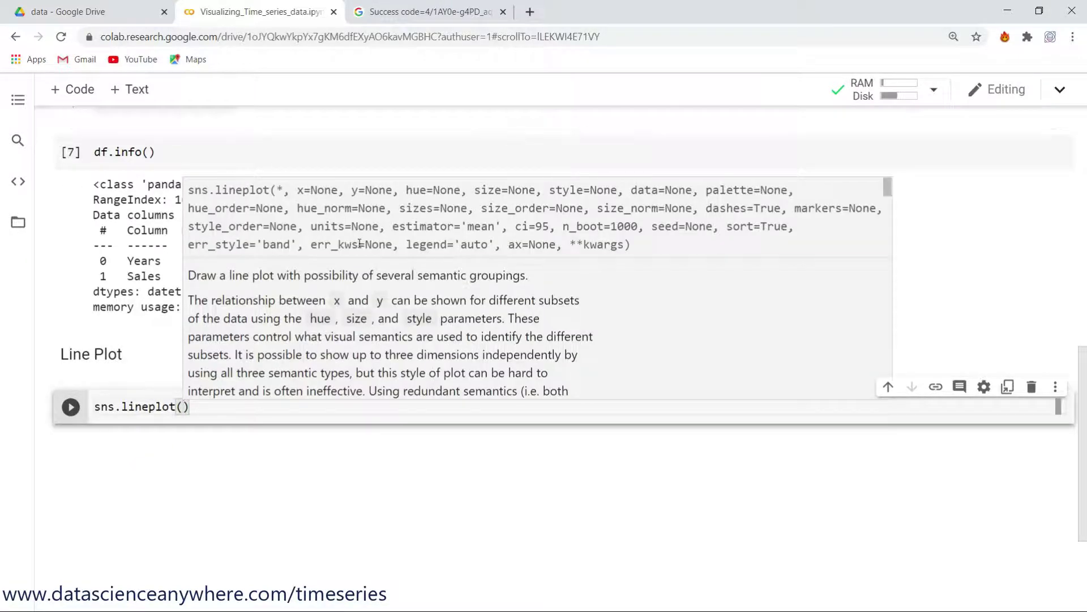
type("x='")
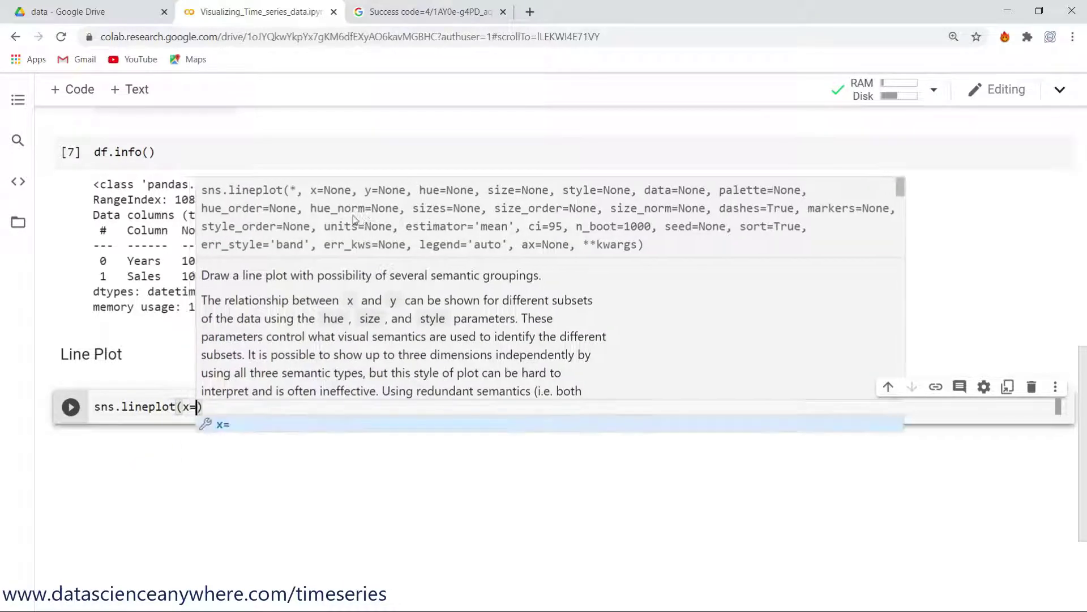
type("Years")
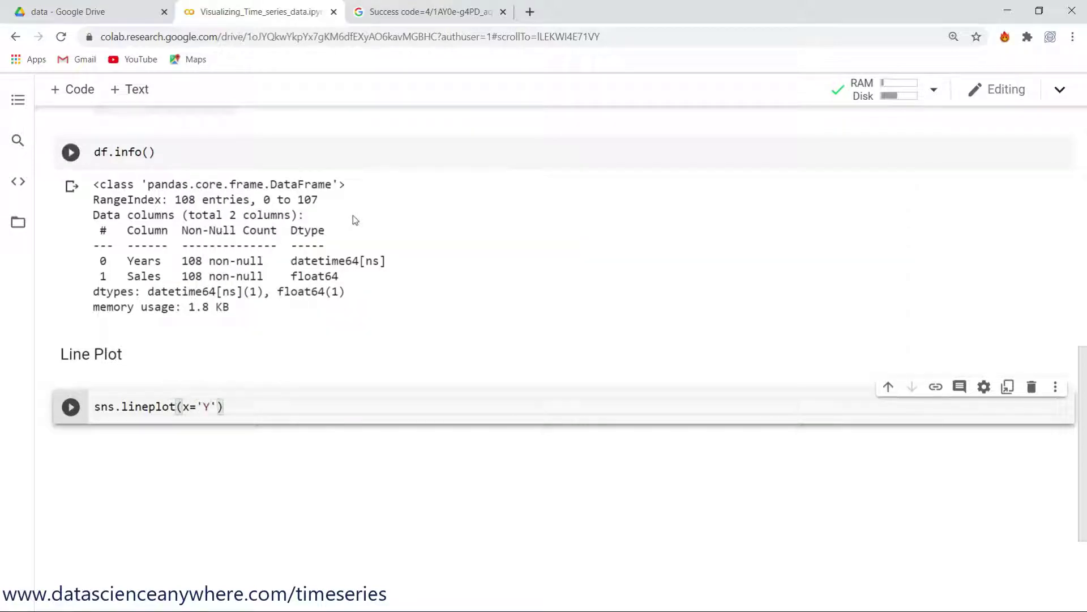
scroll(331, 196, "up", 3)
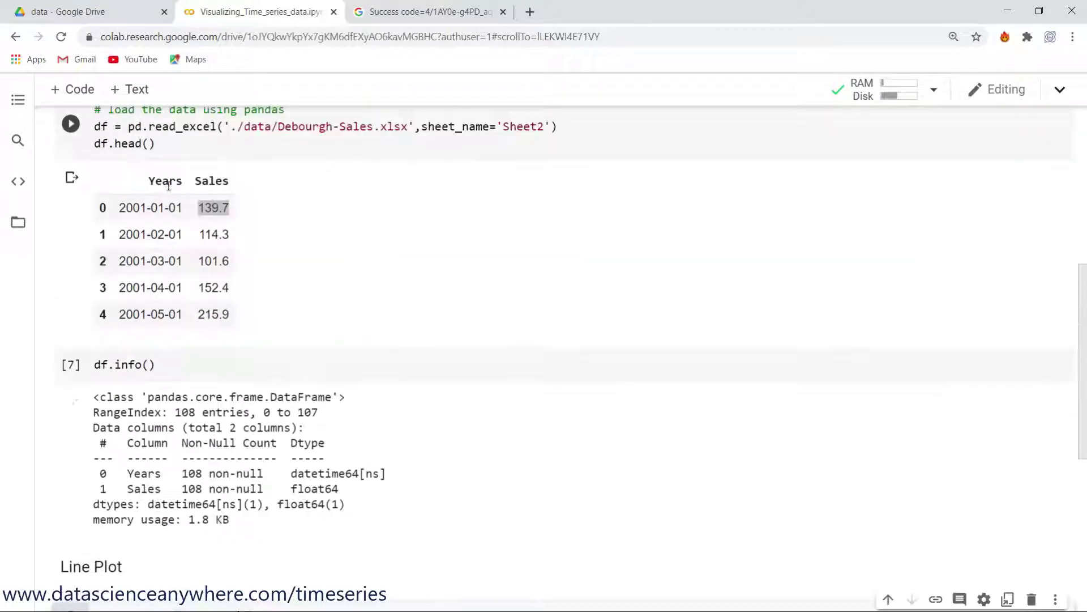
scroll(273, 375, "down", 4)
left_click(271, 335)
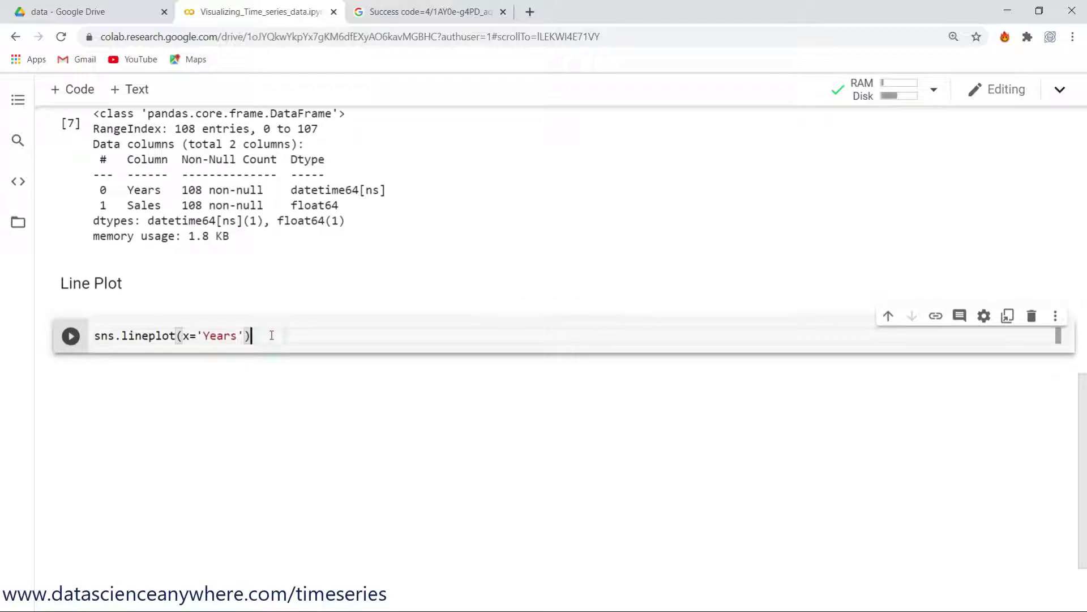
type(",y=''")
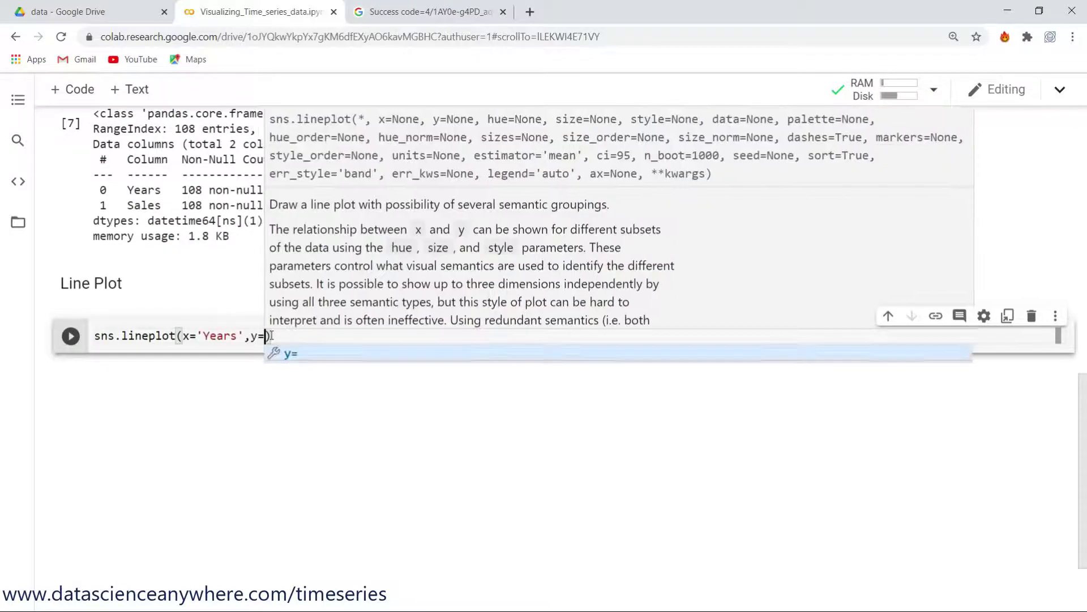
type("sal")
key("BackSpace")
key("BackSpace")
key("BackSpace")
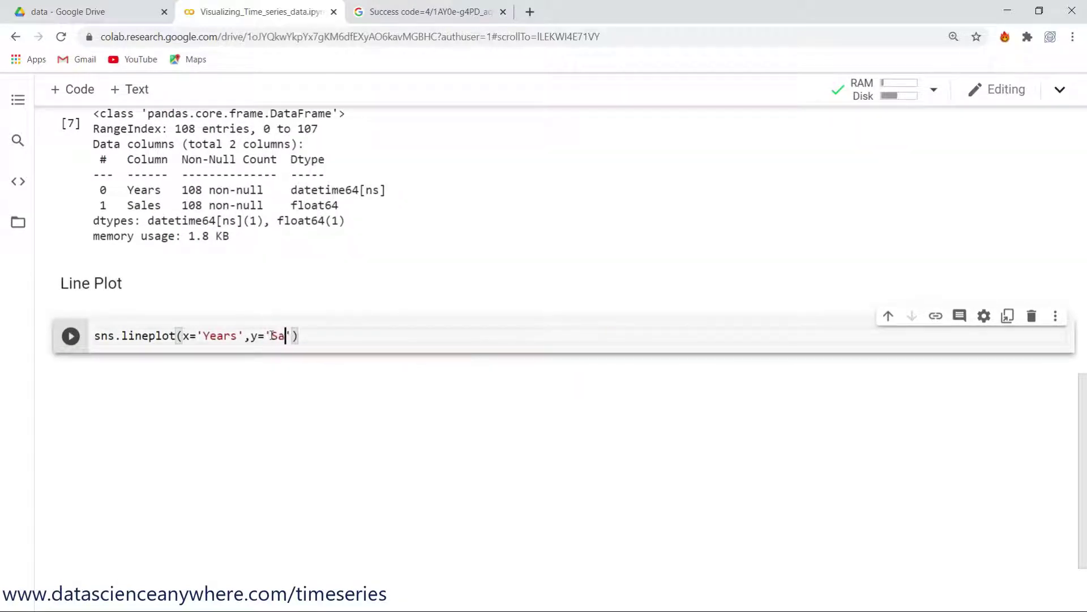
type("Sales")
scroll(181, 301, "up", 5)
scroll(180, 301, "up", 4)
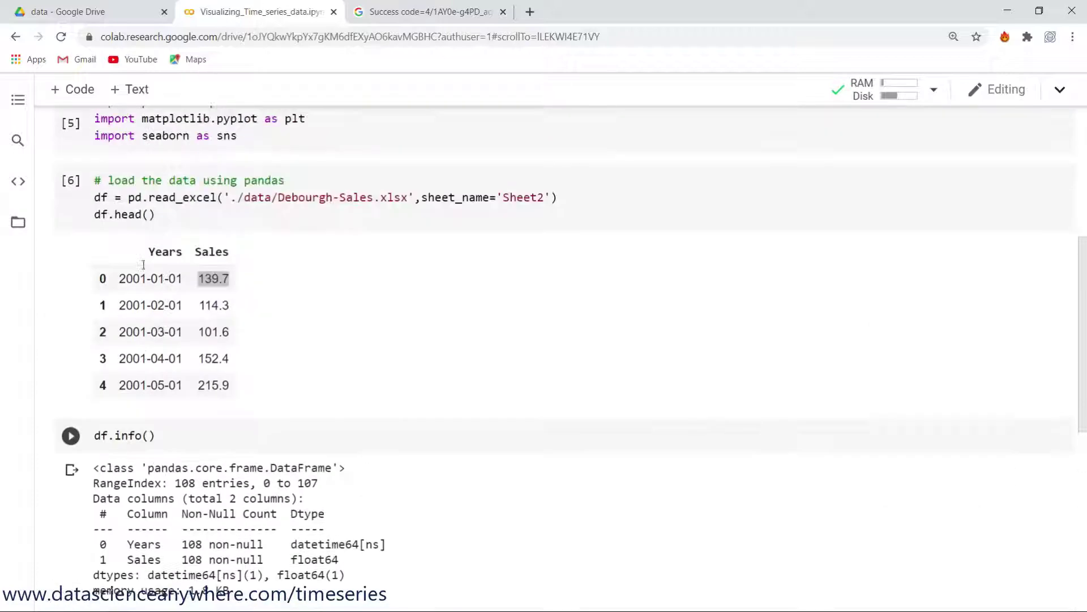
scroll(182, 360, "down", 4)
key("Left")
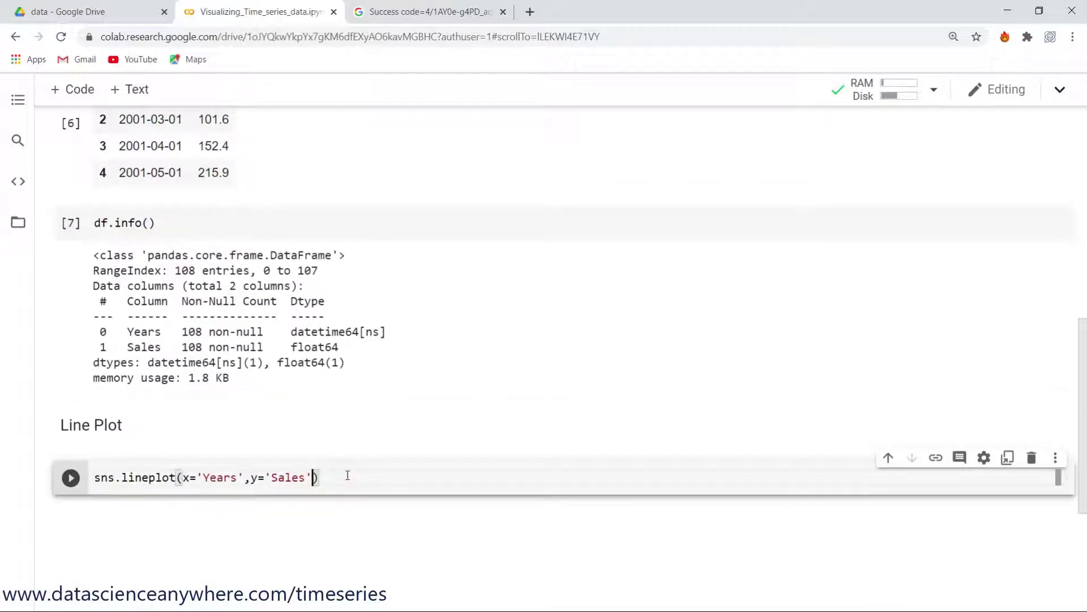
type(",data=")
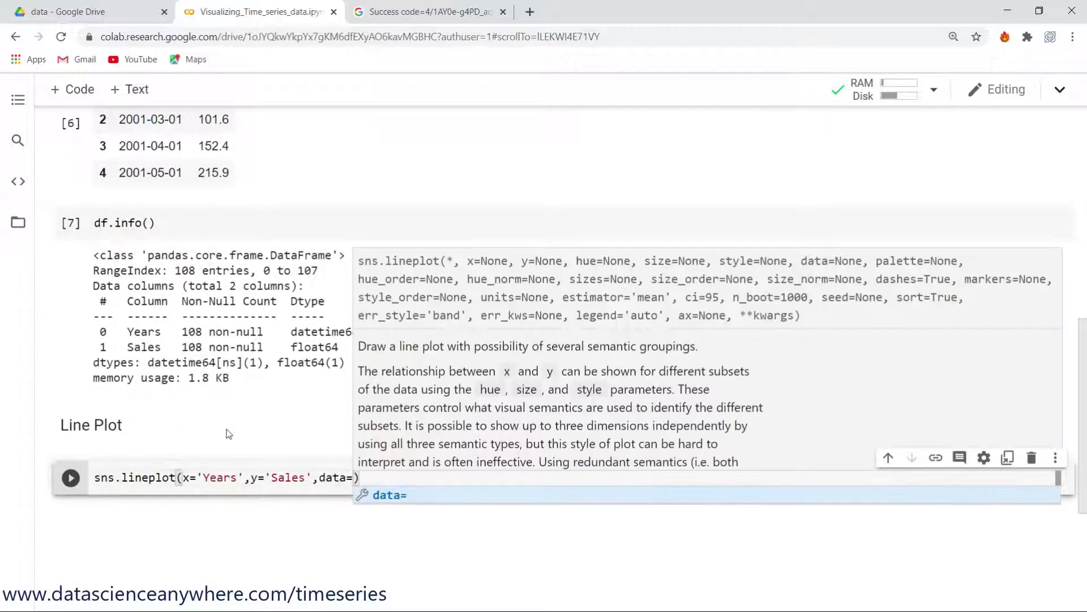
scroll(229, 433, "up", 4)
scroll(230, 434, "down", 3)
type("df")
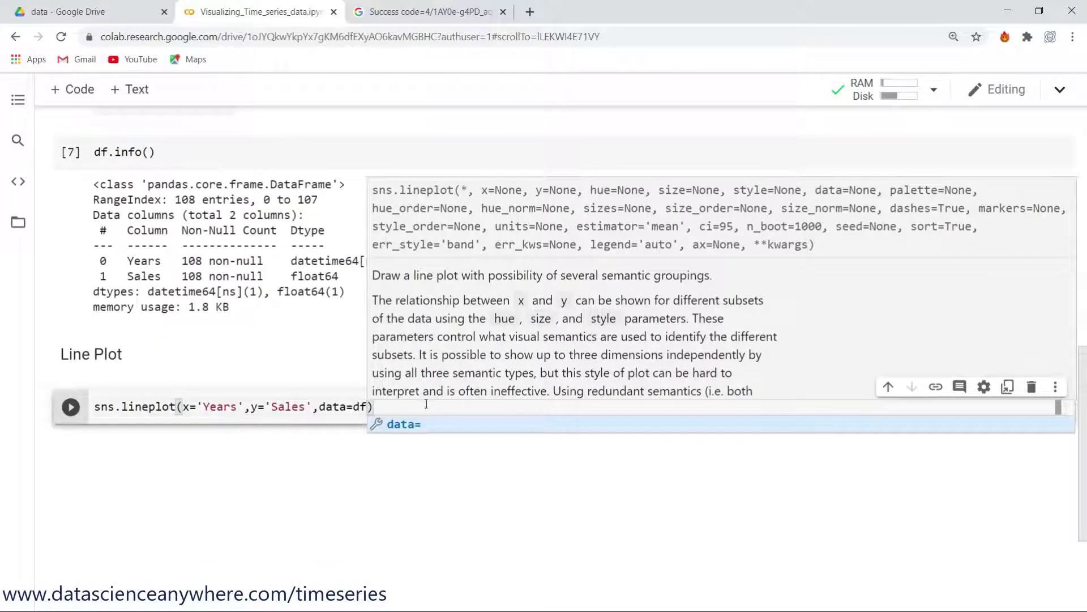
key("Escape")
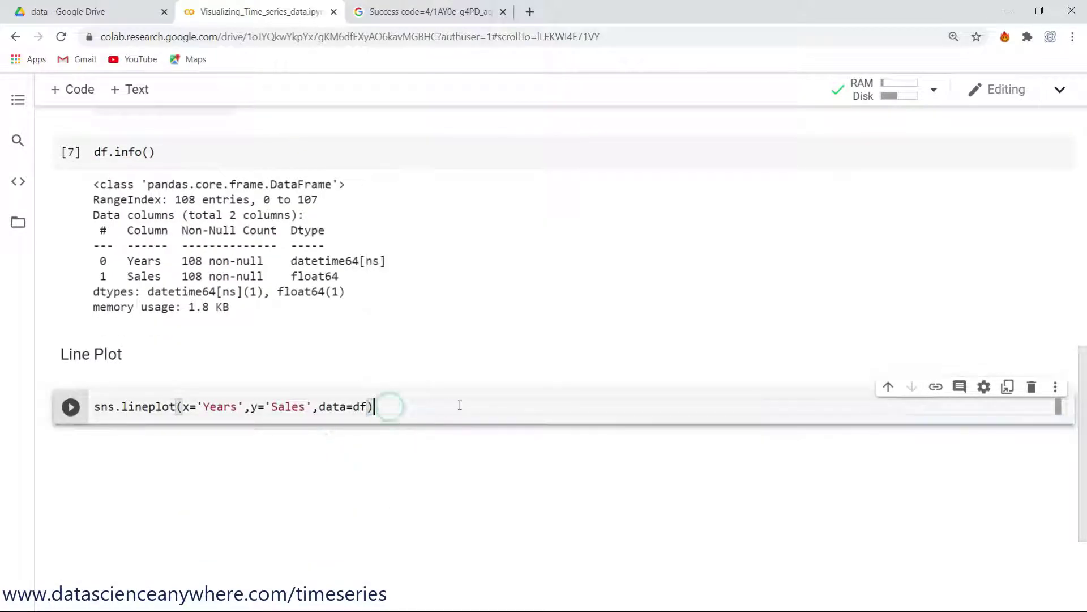
key("shift+Return")
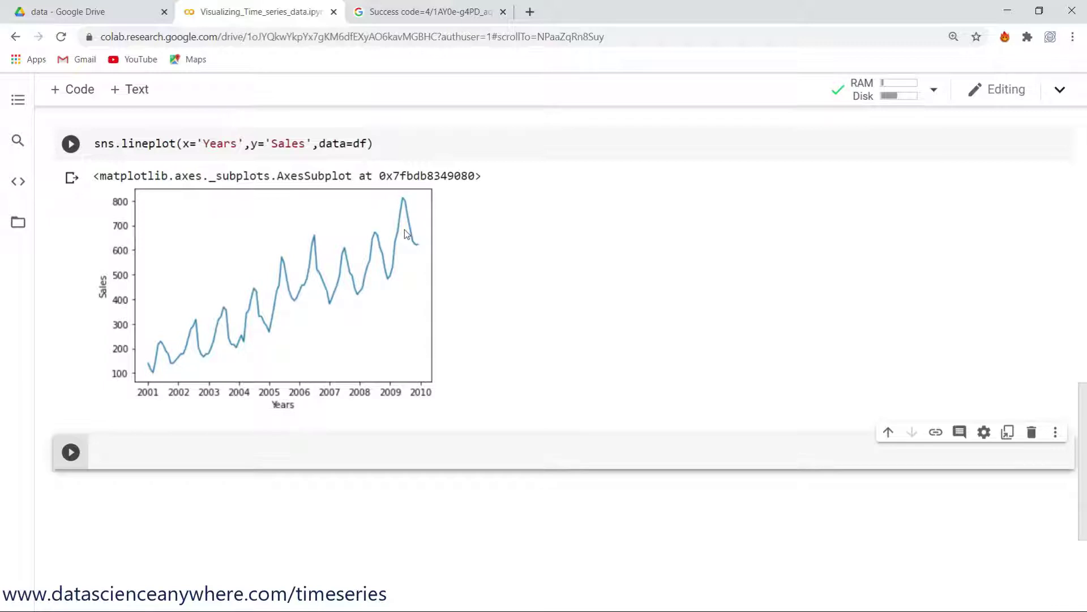
- Add plt.show() after the lineplot call and rerun so only the chart displays
left_click(404, 150)
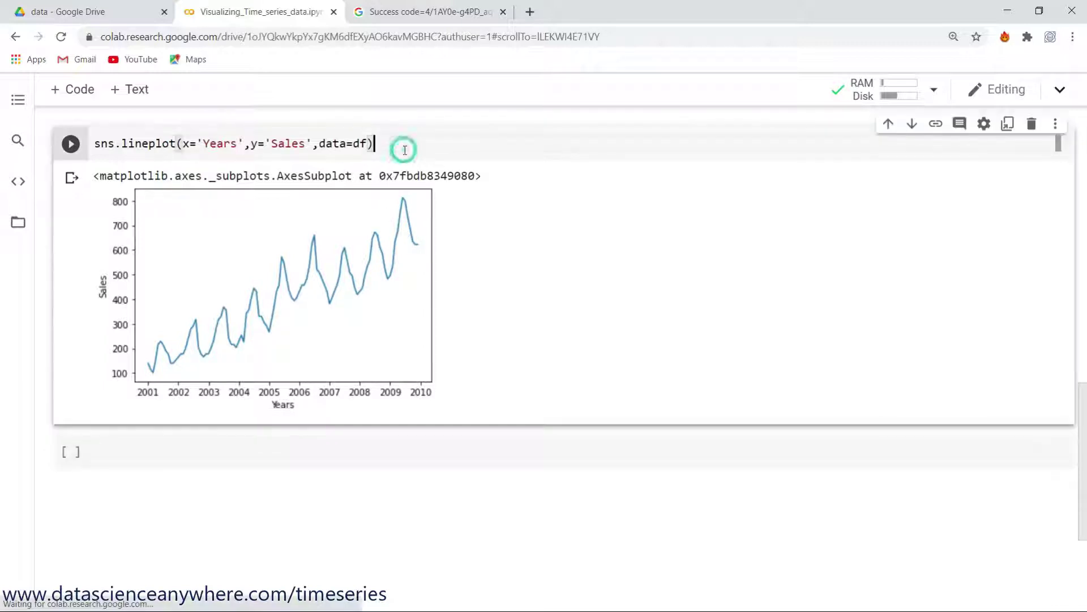
key("Return")
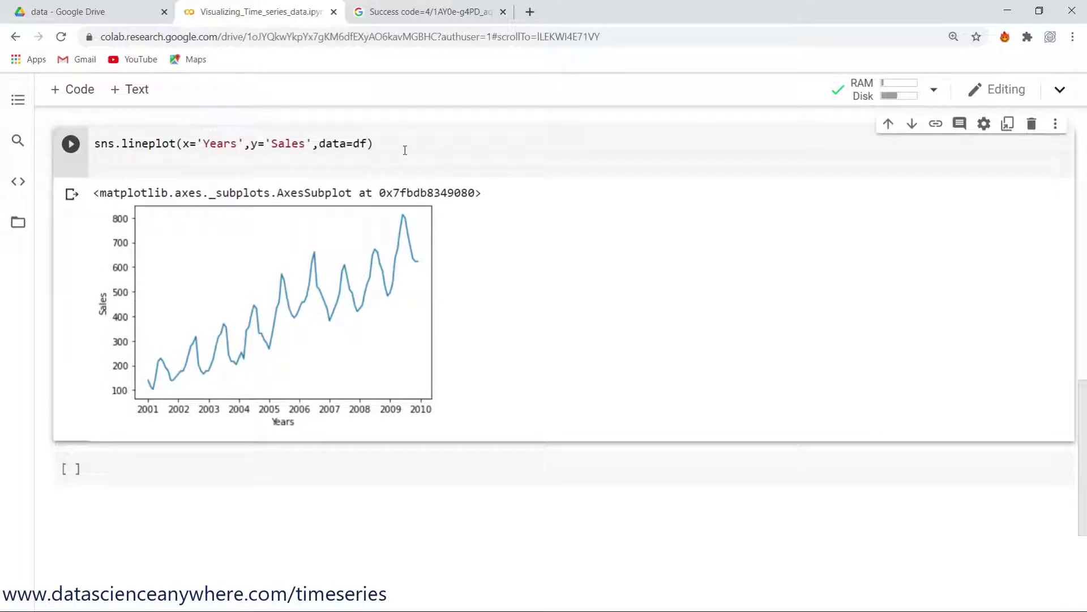
type("plt")
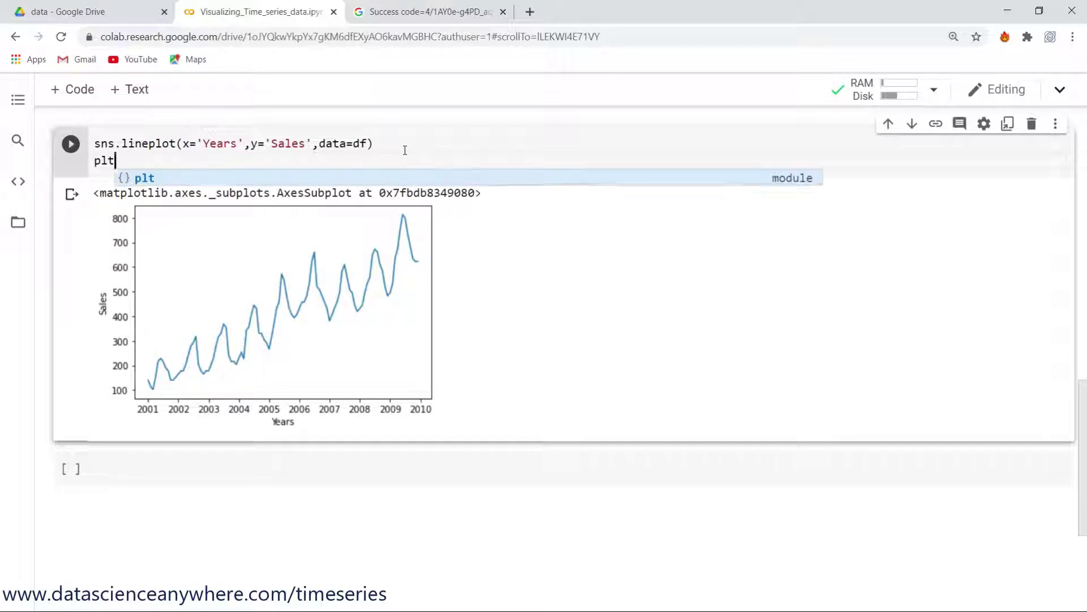
type(".show()")
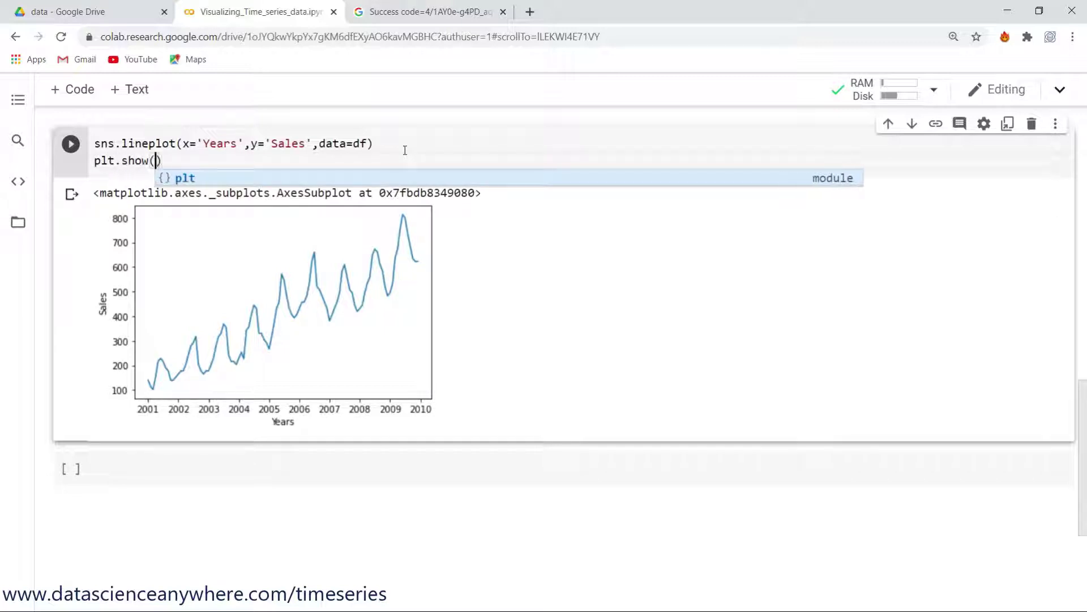
key("shift+Return")
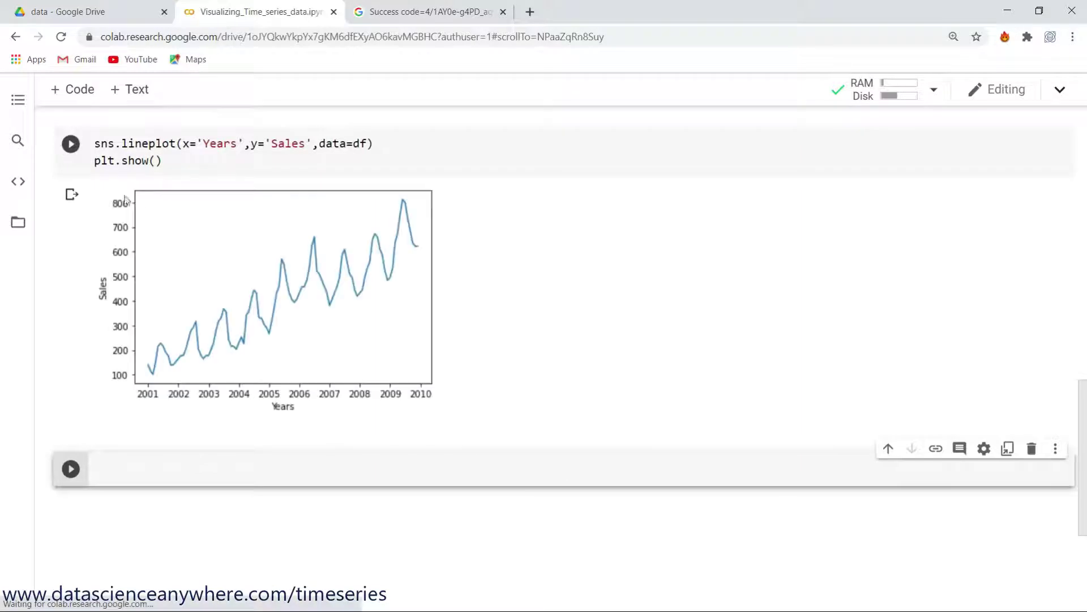
left_click(409, 159)
- Try aspect=3 in the lineplot call and run it, producing an AttributeError
key("Left")
type(",asc")
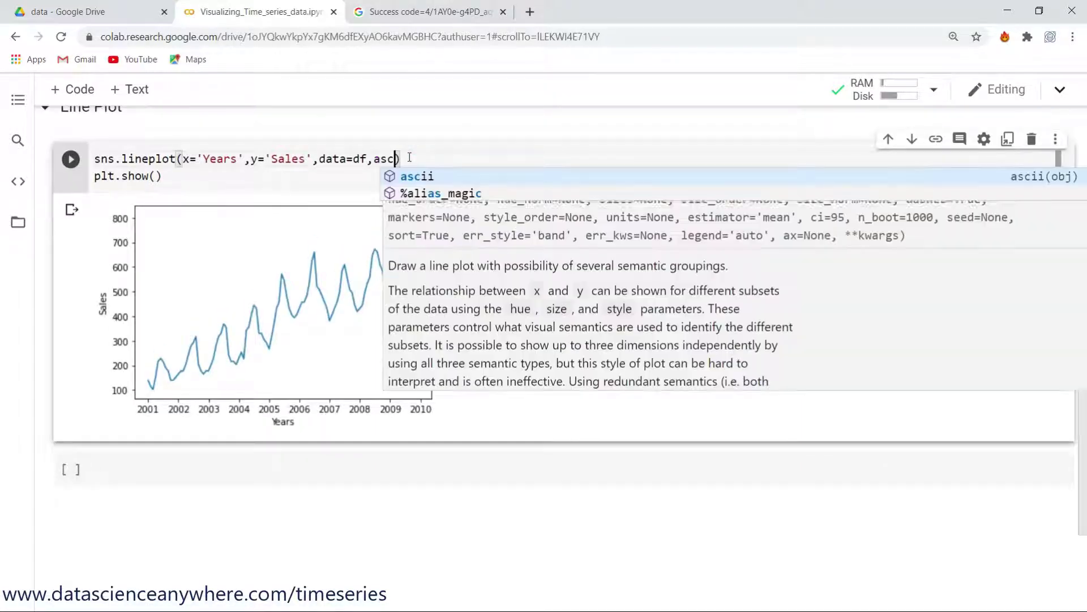
key("BackSpace")
type("p")
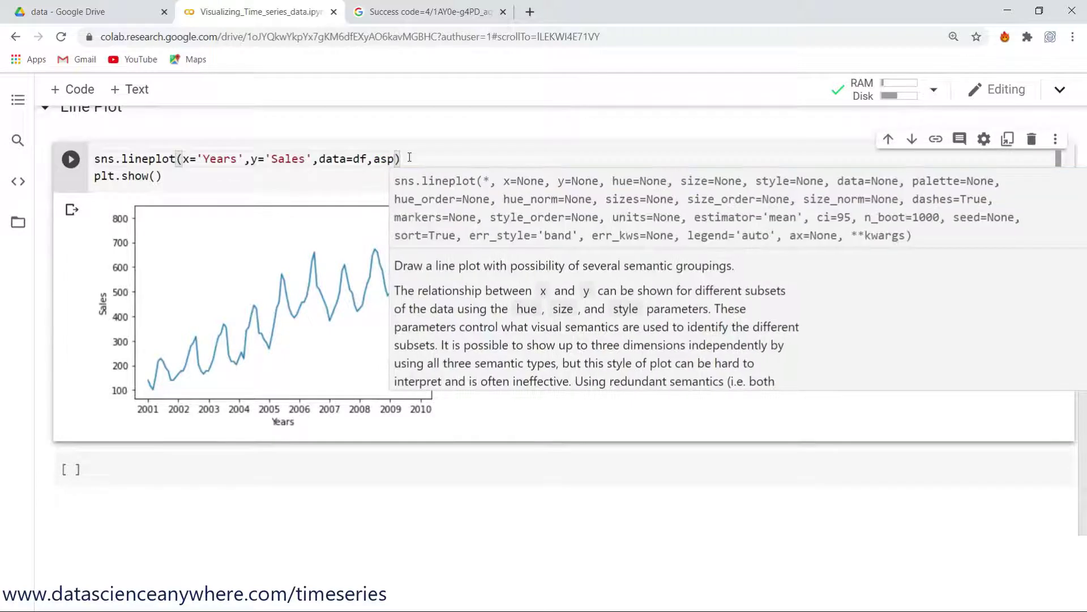
type("ect")
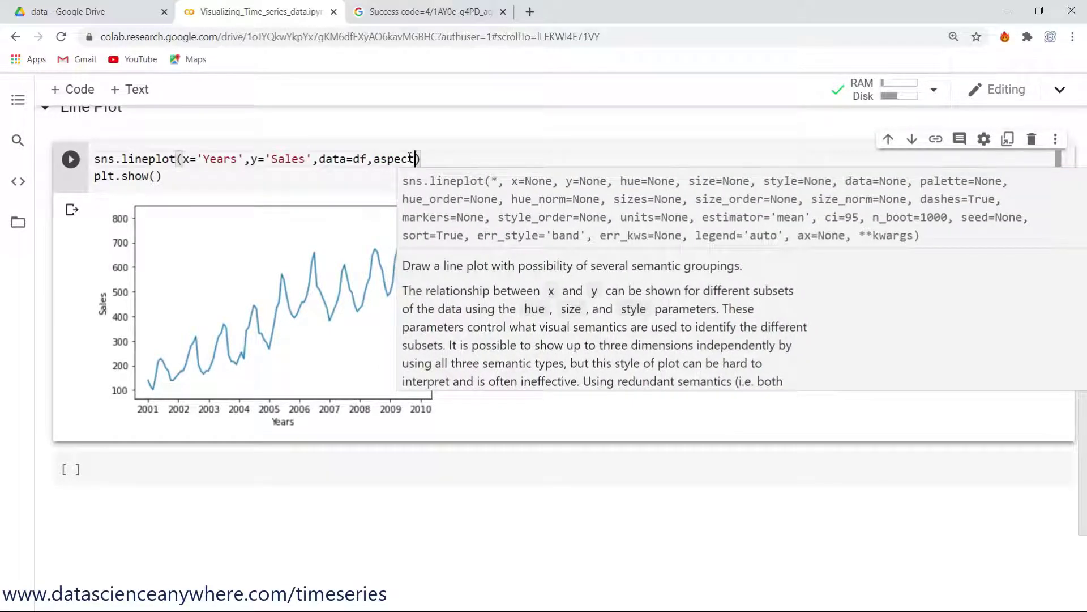
type("='")
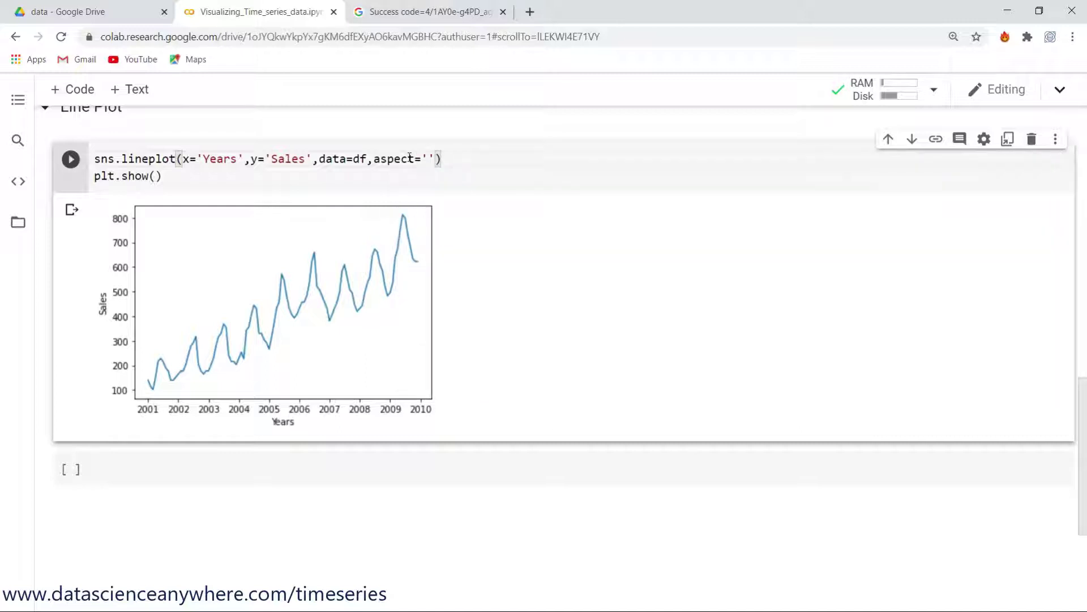
key("BackSpace")
key("Delete")
type("3")
key("shift+Return")
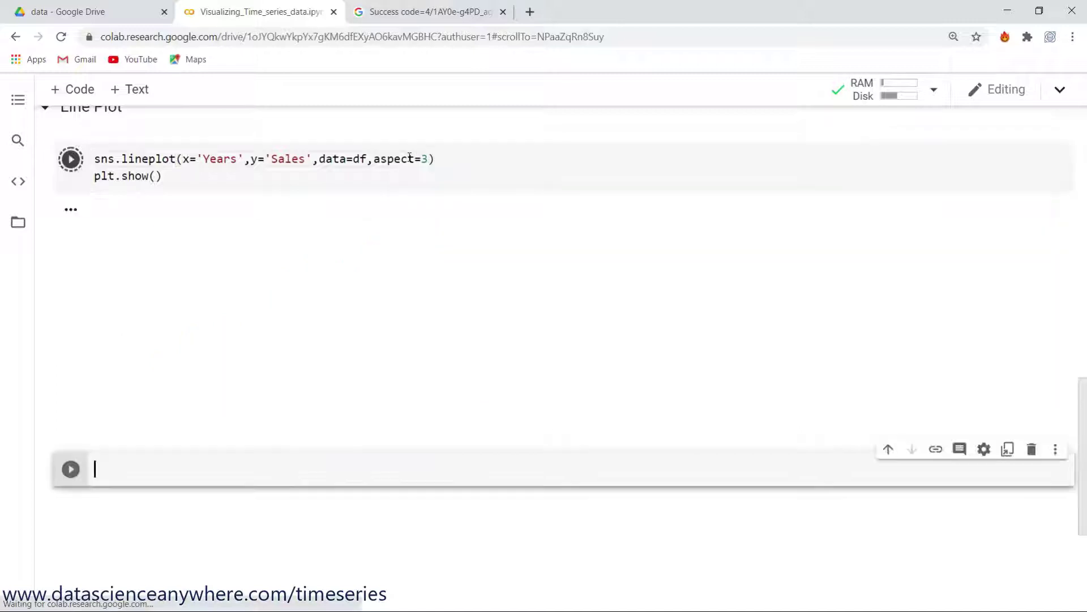
scroll(317, 238, "up", 5)
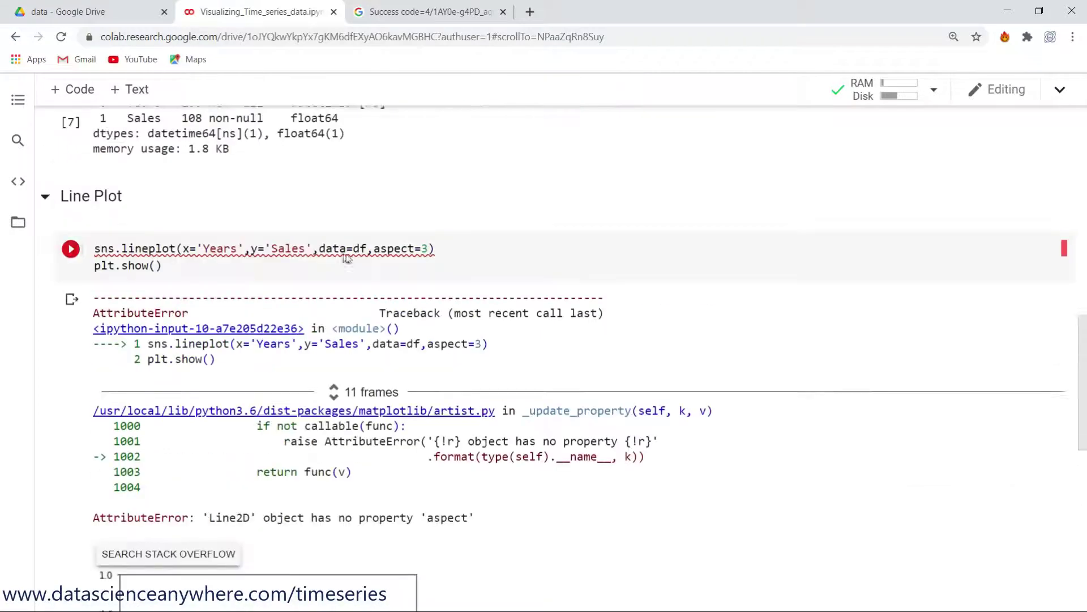
double_click(406, 318)
type("aspect")
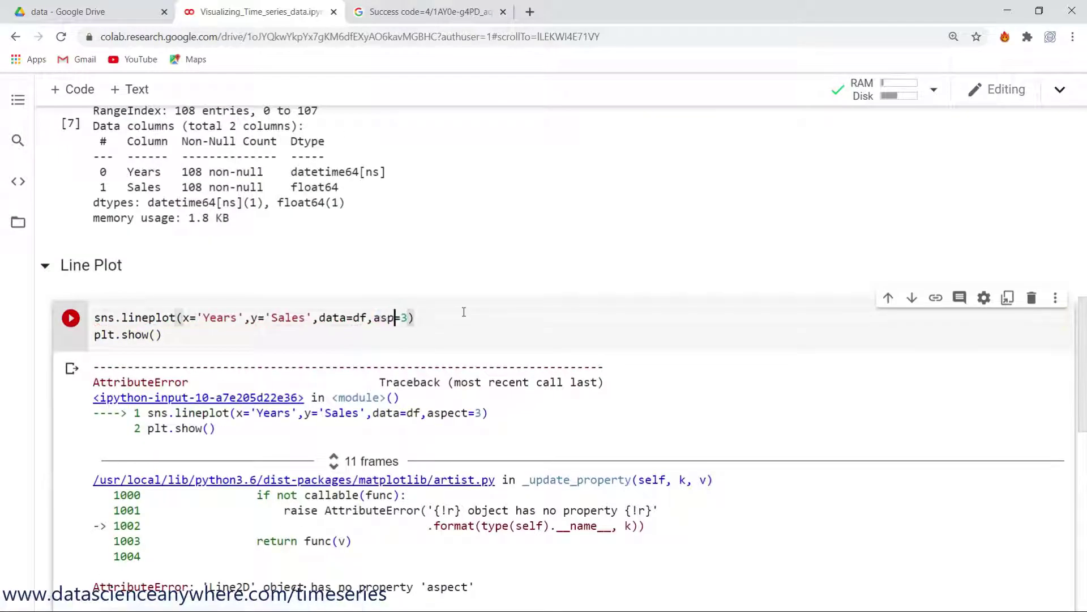
key("ctrl+Return")
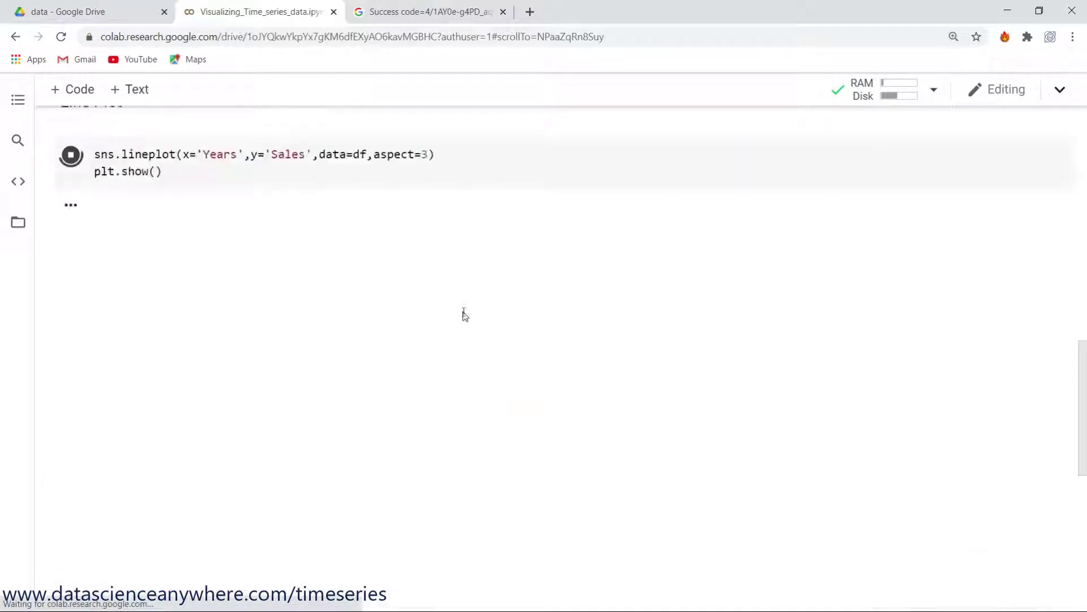
scroll(381, 355, "up", 1)
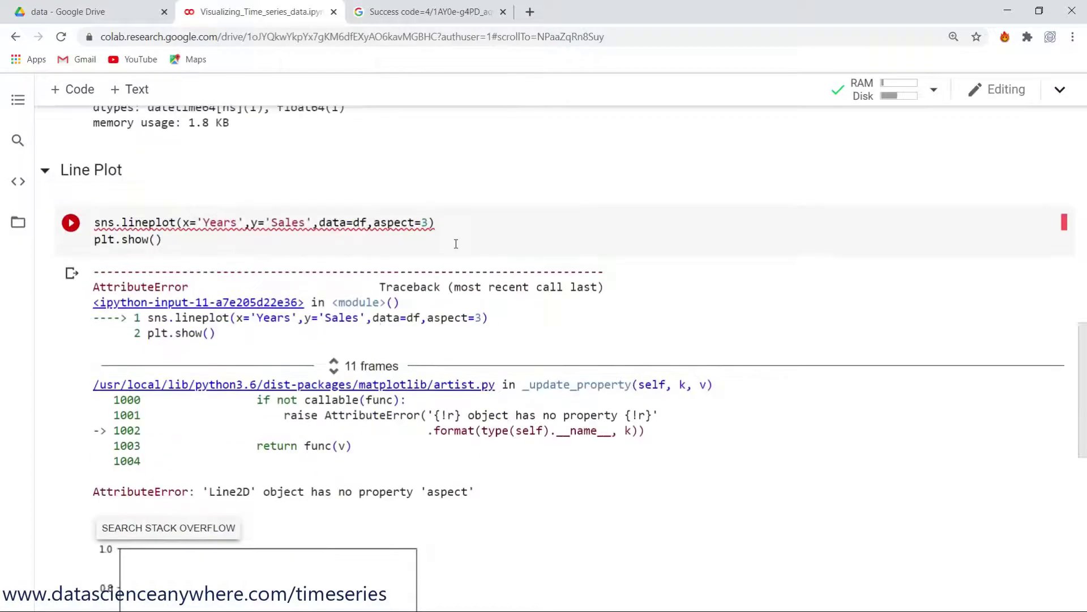
- Remove the aspect argument, add plt.figure(figsize=(10,6)) above the lineplot, and rerun
left_click(459, 226)
key("Left")
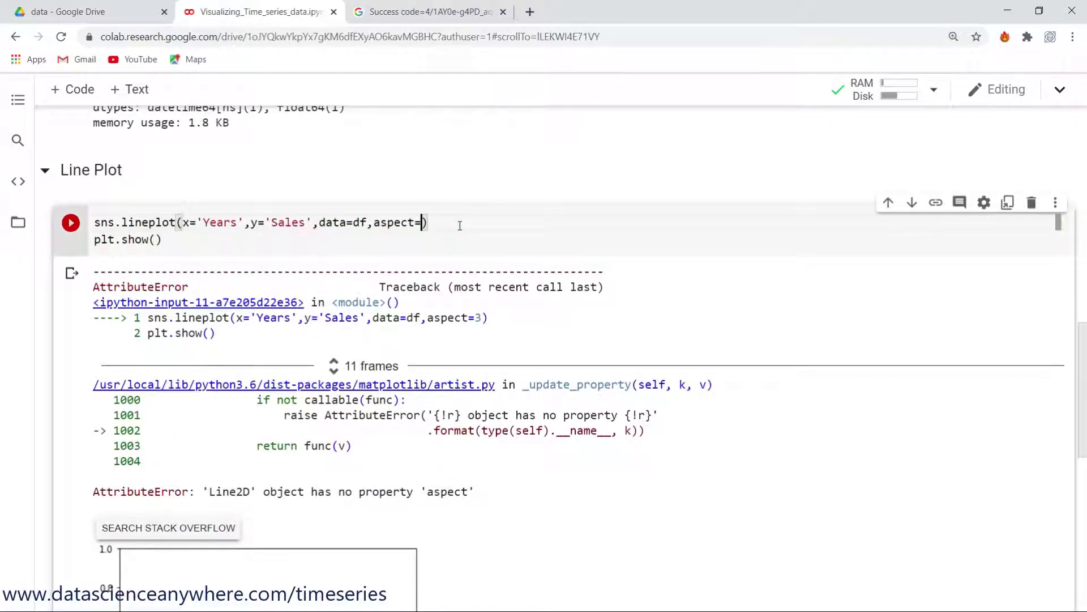
key("BackSpace")
key("BackSpace")
key("BackSpace")
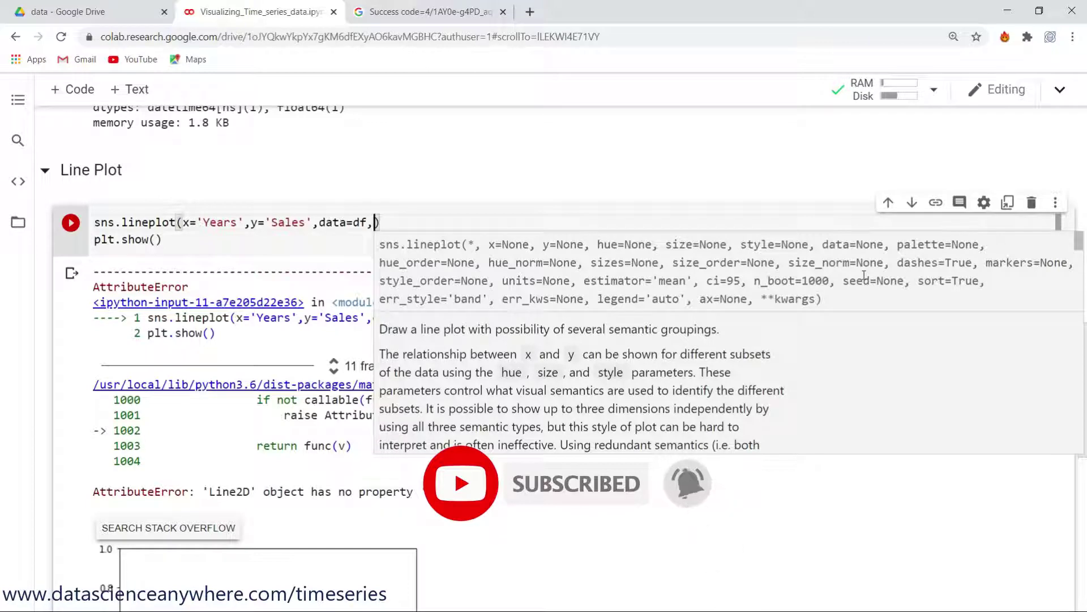
key("BackSpace")
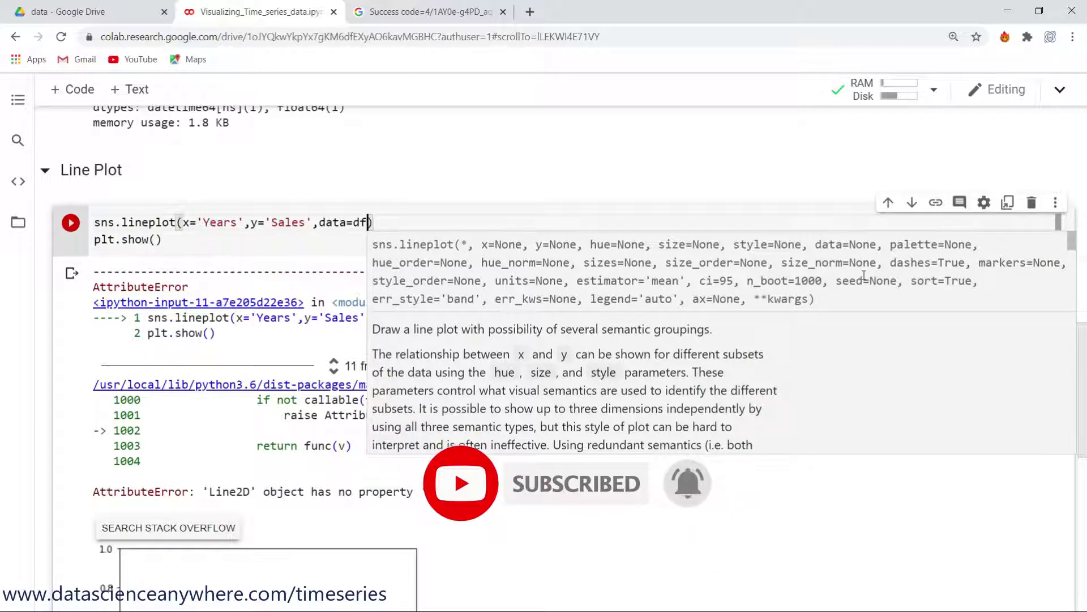
key("Home")
key("Return")
key("Up")
type("p")
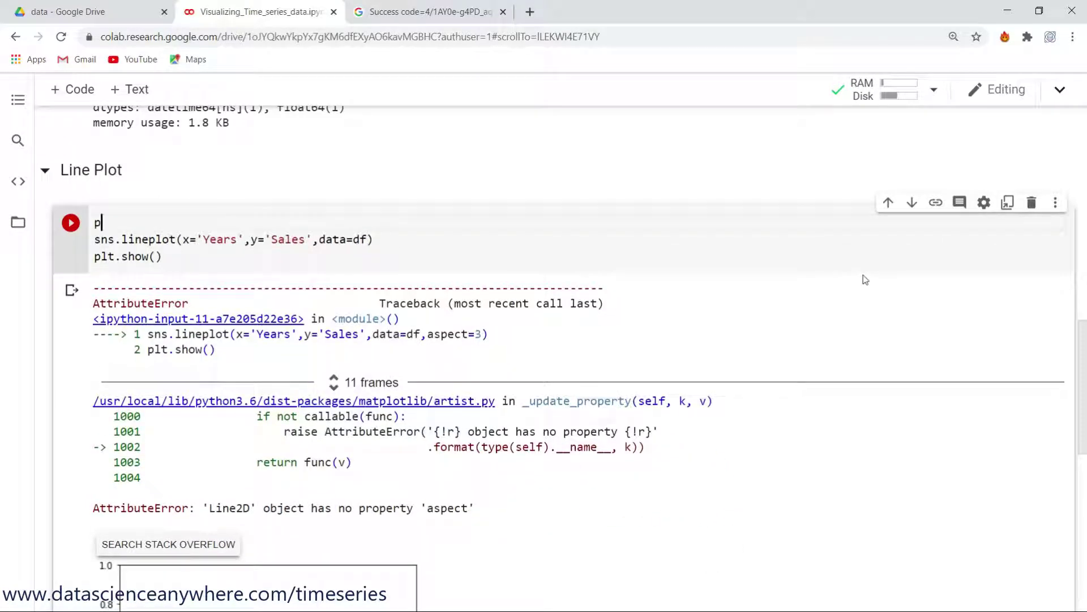
type("lt.figure")
type("(figsize")
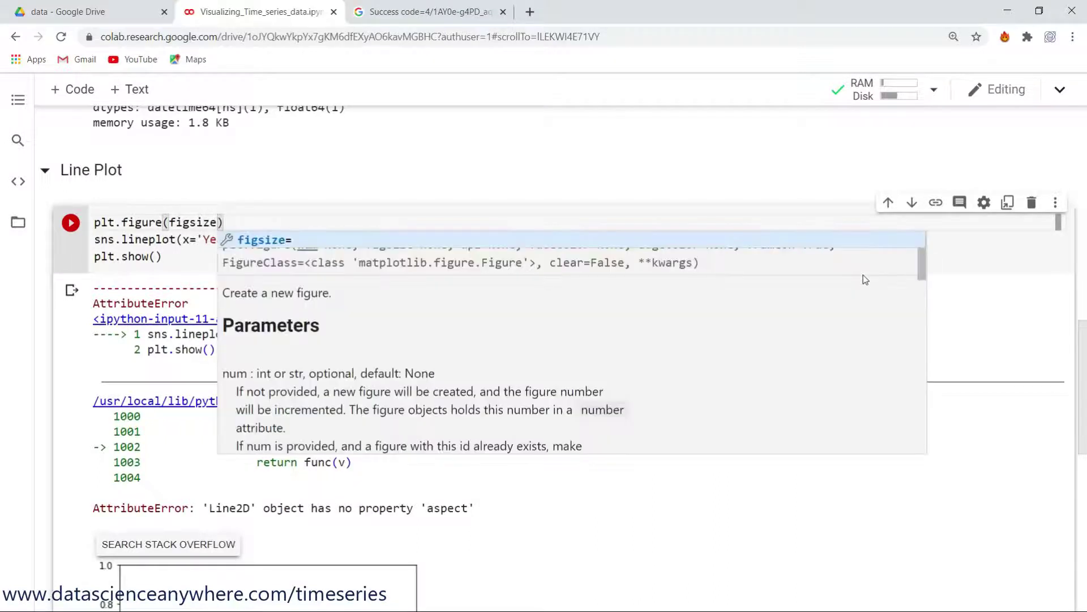
type("=(")
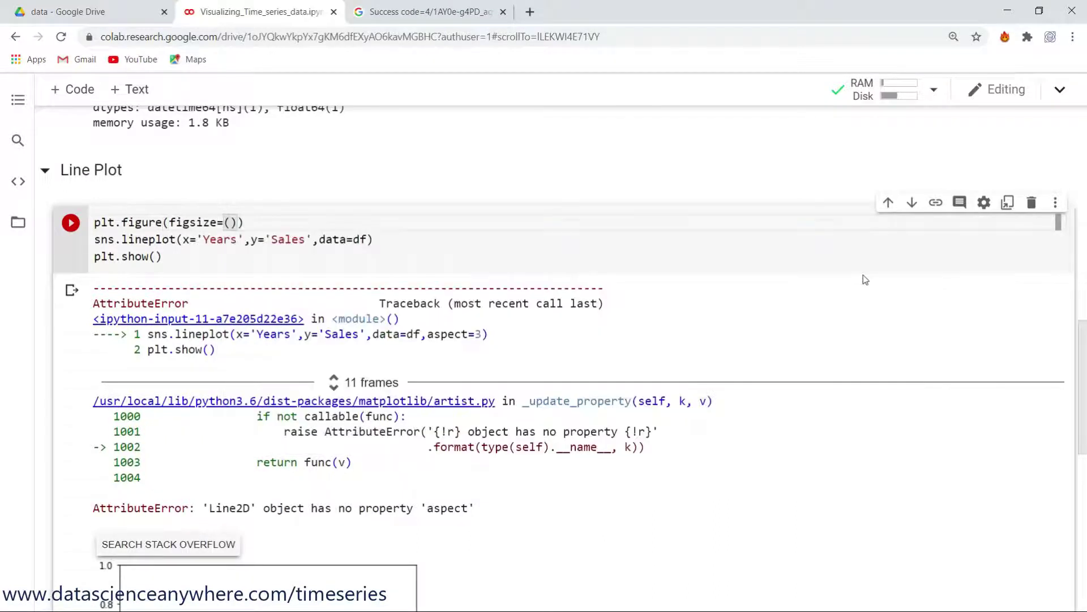
type("10,6")
key("ctrl+Return")
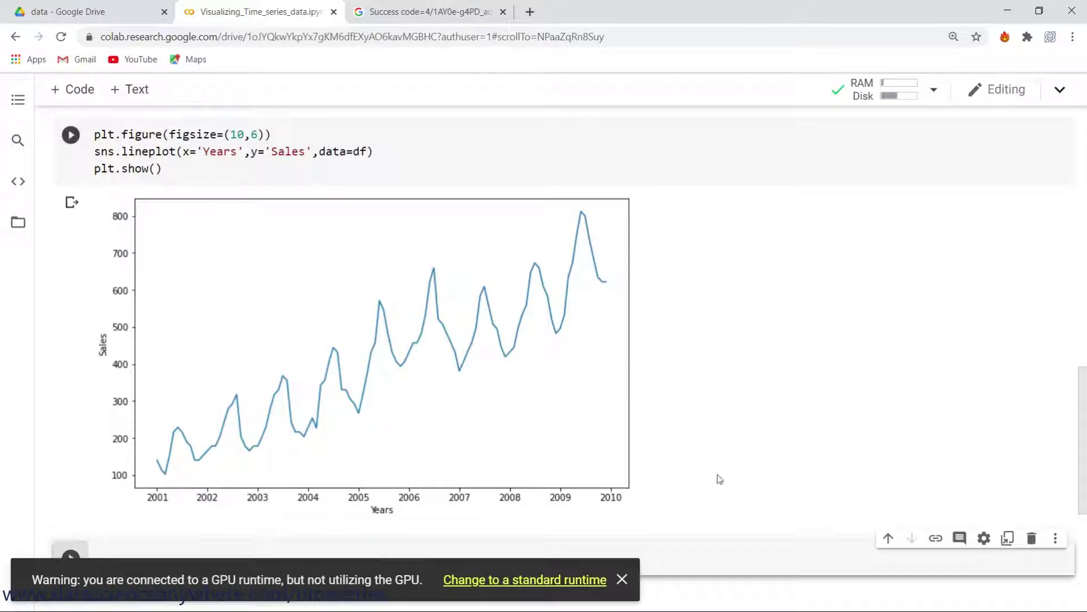
- Change the figure size to (15,6), rerun, and dismiss the GPU runtime warning
left_click(244, 135)
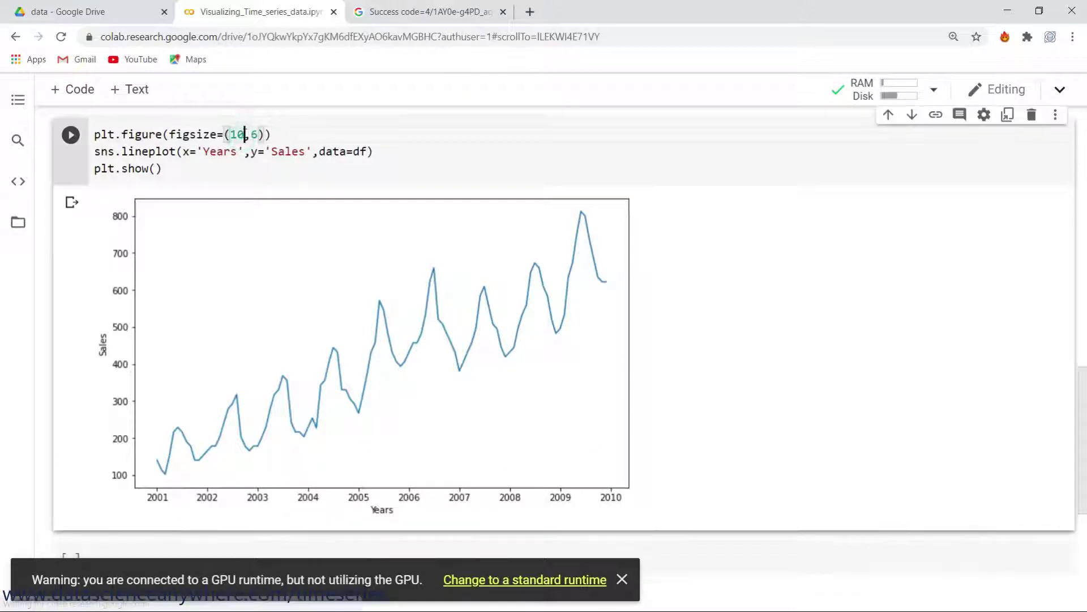
key("BackSpace")
type("5")
key("shift+Return")
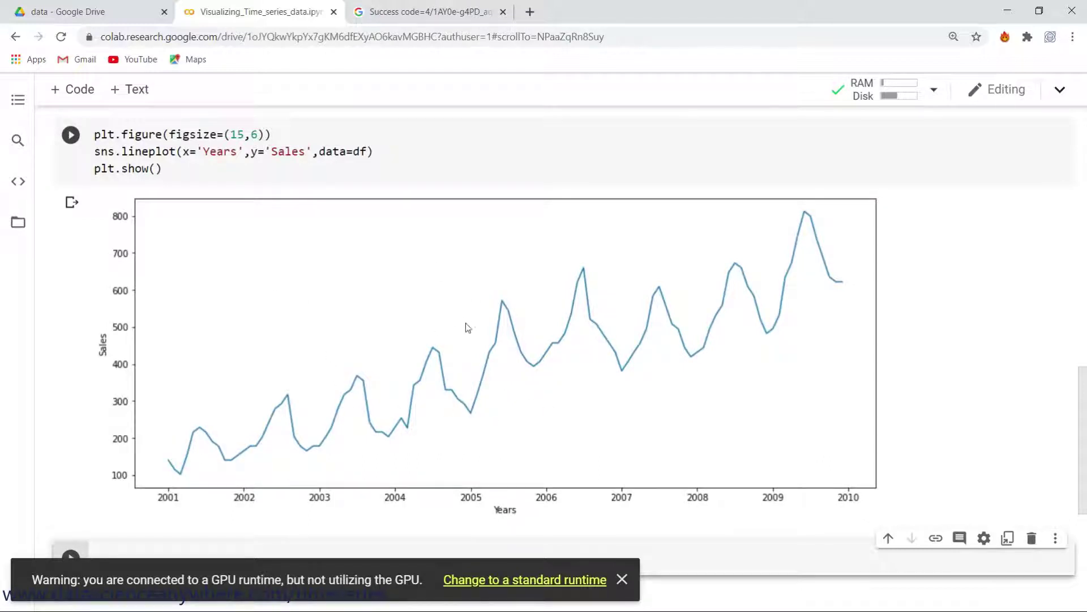
left_click(622, 580)
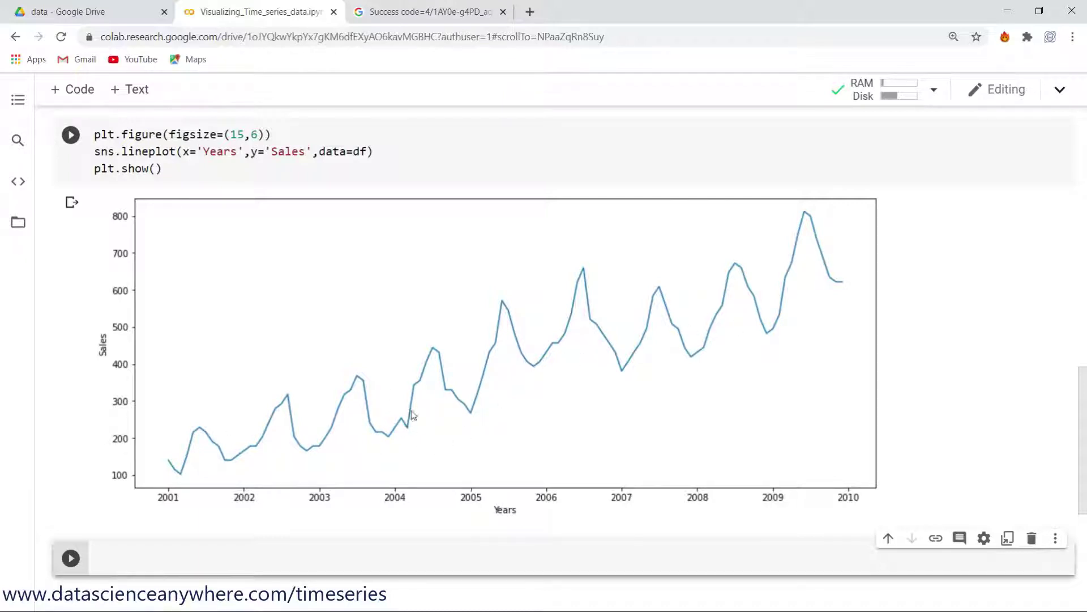
scroll(553, 319, "up", 3)
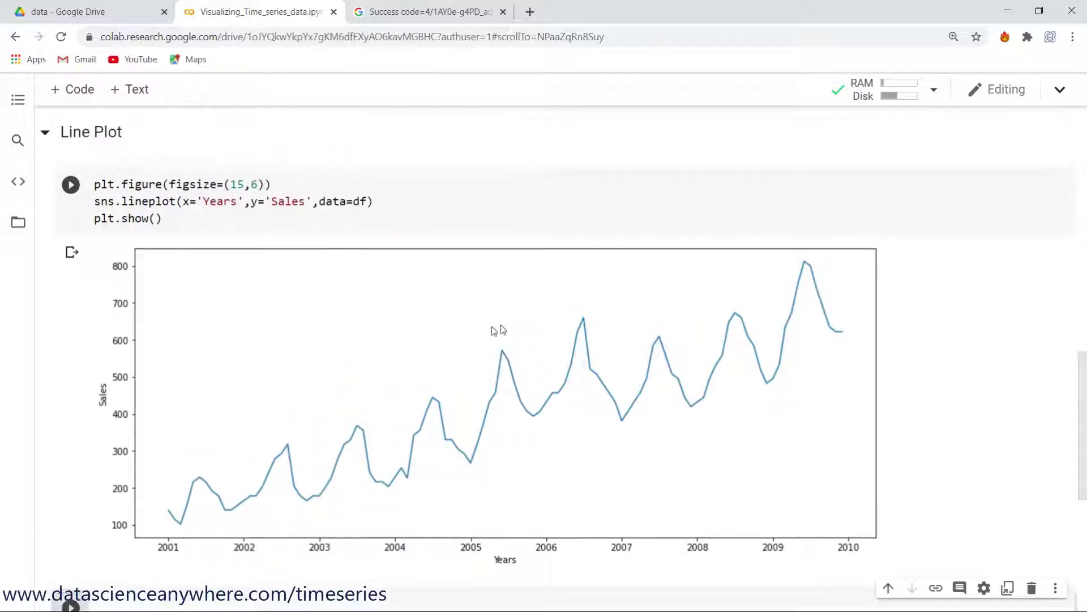
scroll(501, 340, "up", 2)
scroll(426, 337, "down", 5)
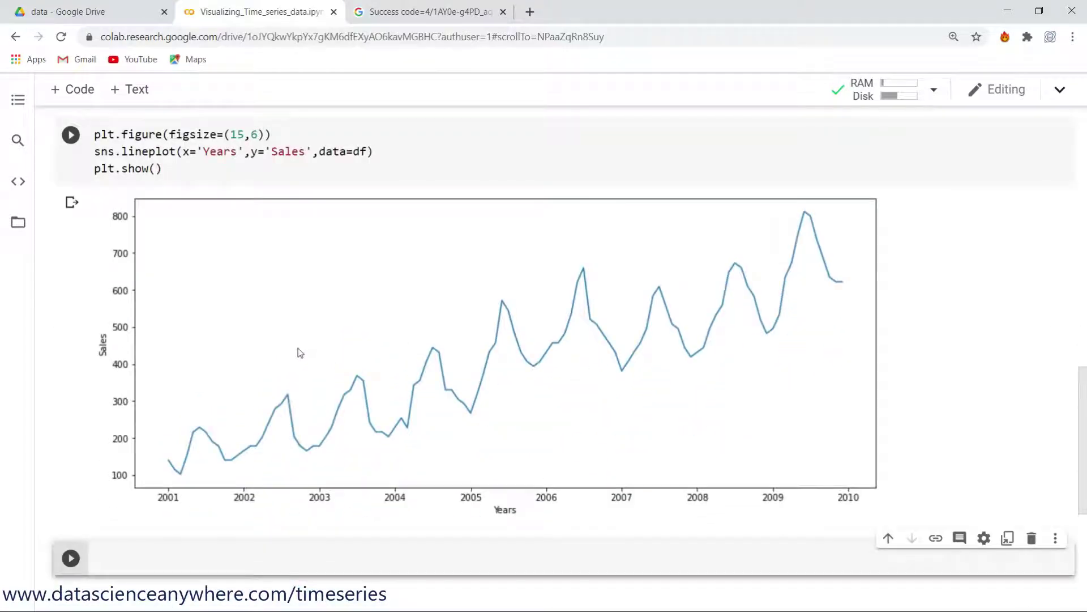
scroll(297, 349, "up", 1)
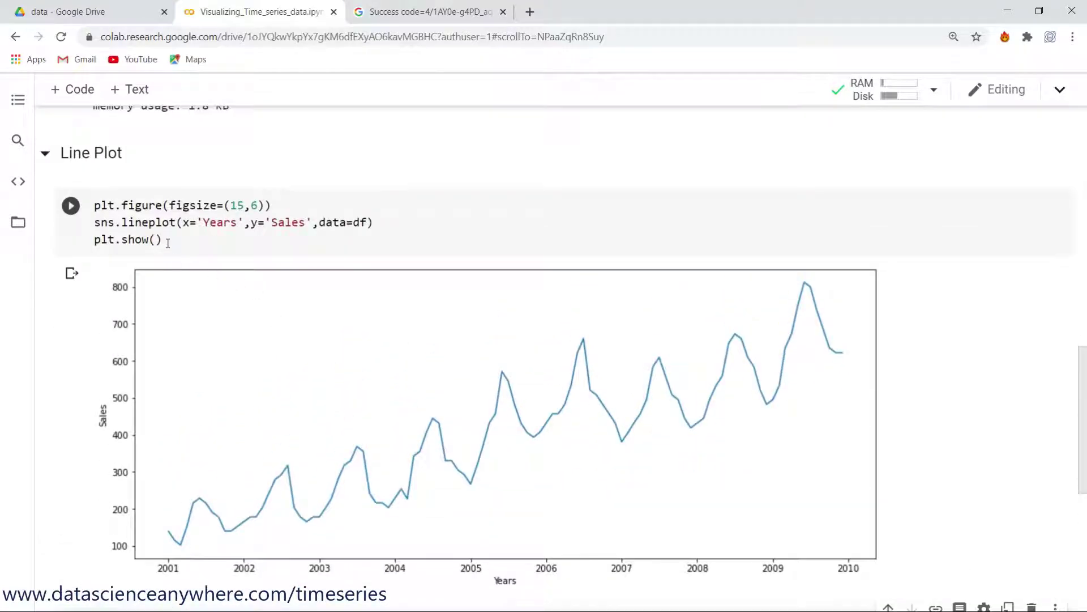
scroll(210, 367, "down", 2)
scroll(210, 391, "down", 3)
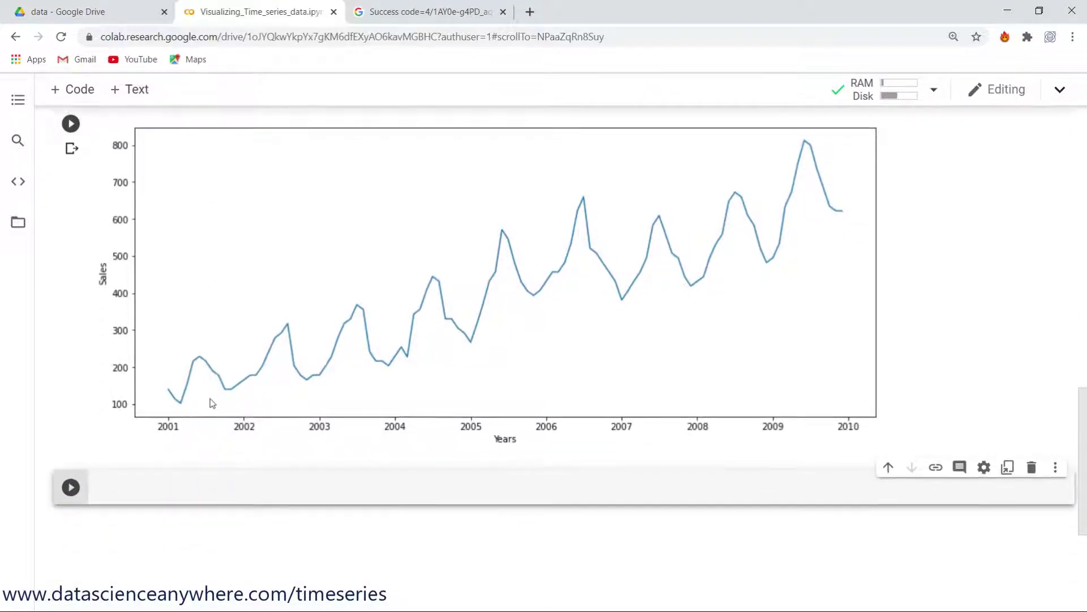
- Type df into the empty code cell below the wide Sales chart
left_click(215, 423)
scroll(216, 423, "up", 3)
scroll(216, 423, "up", 3)
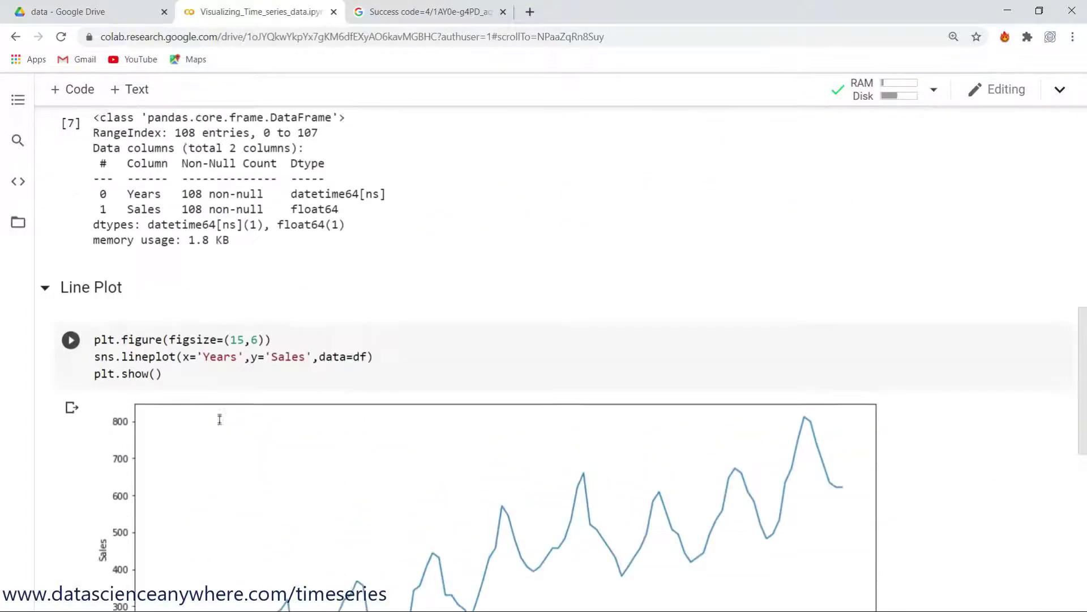
scroll(215, 423, "up", 1)
scroll(246, 422, "down", 1)
scroll(246, 422, "down", 5)
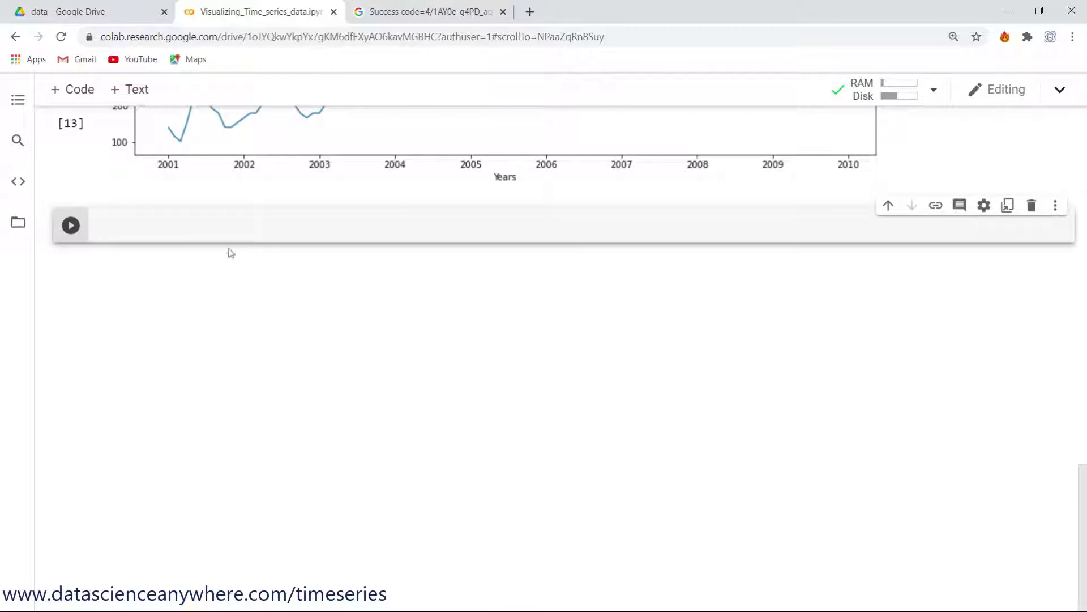
left_click(232, 230)
type("df")
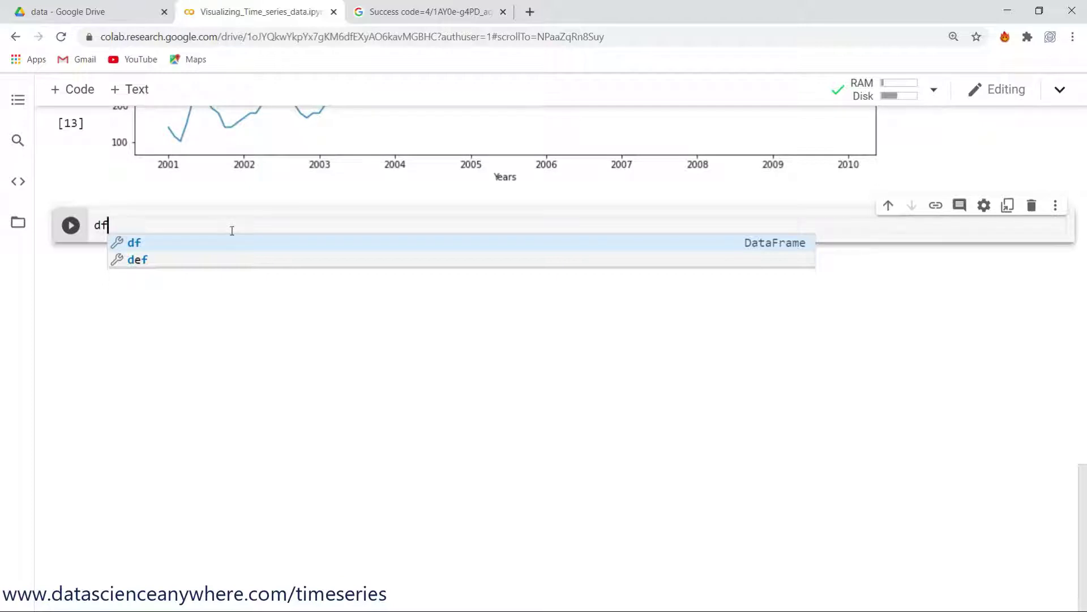
key("Escape")
scroll(231, 231, "up", 8)
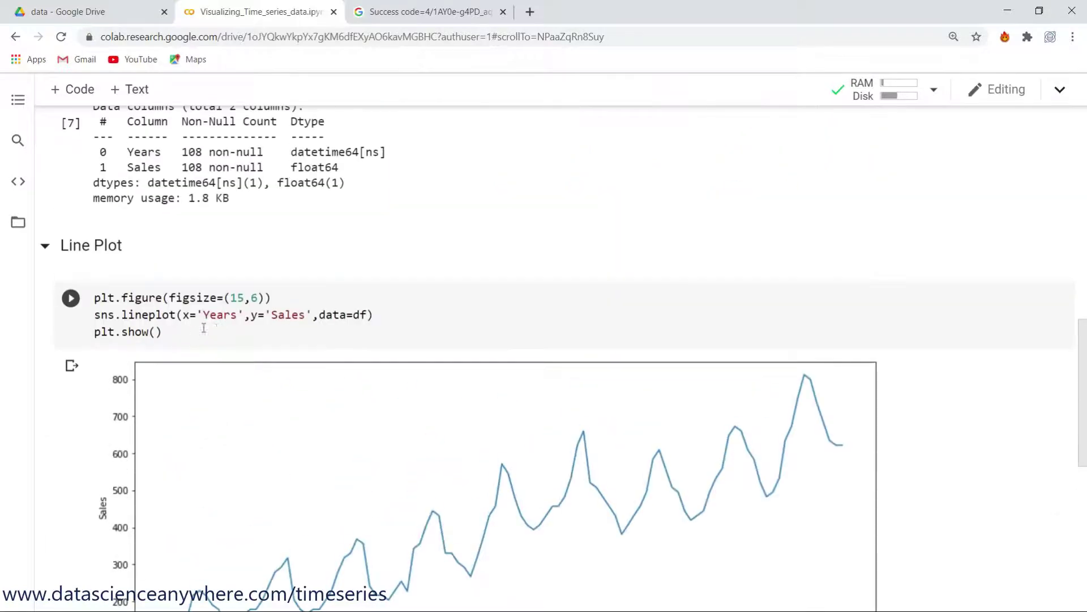
scroll(193, 333, "up", 1)
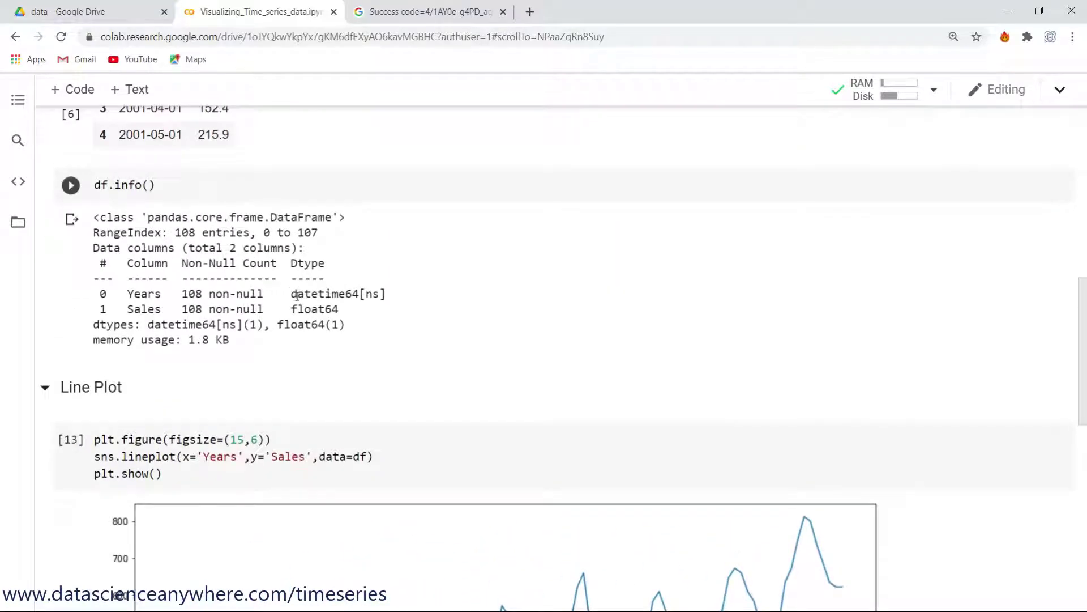
left_click_drag(292, 293, 387, 293)
scroll(336, 384, "down", 6)
scroll(195, 484, "down", 2)
double_click(155, 435)
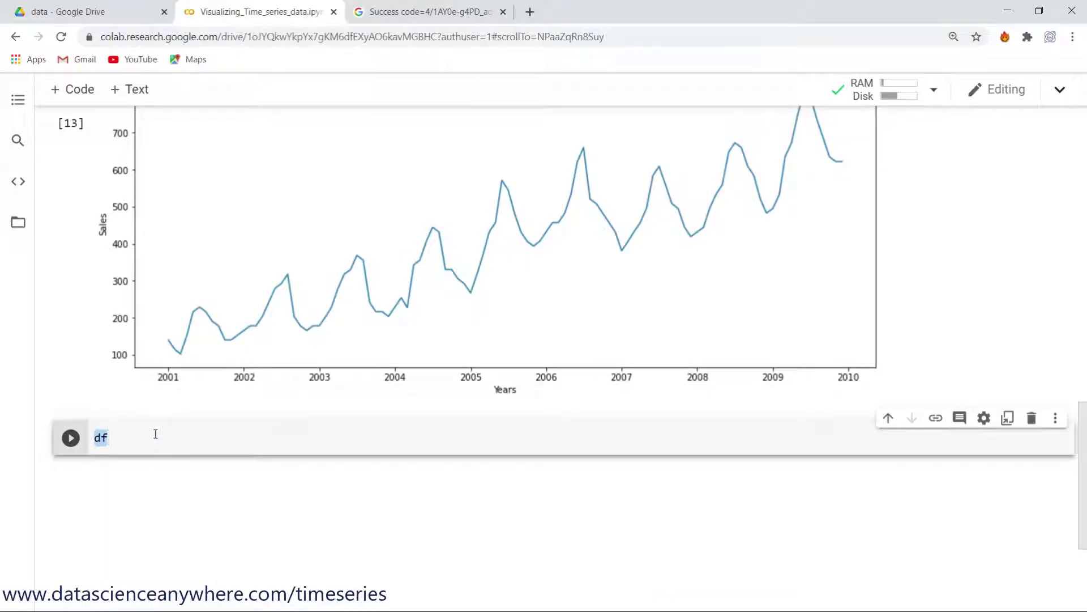
- Enter df1 = df.set_index('Years') followed by df1, and run to show the indexed table
left_click(156, 435)
type("= ")
type("df")
type(".set_in")
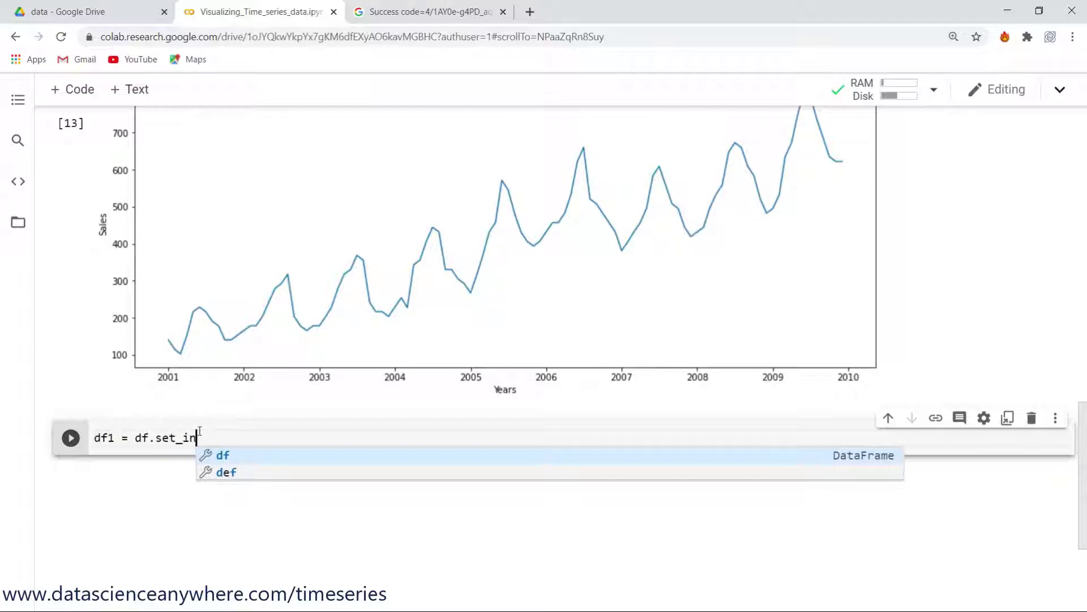
type("dex()")
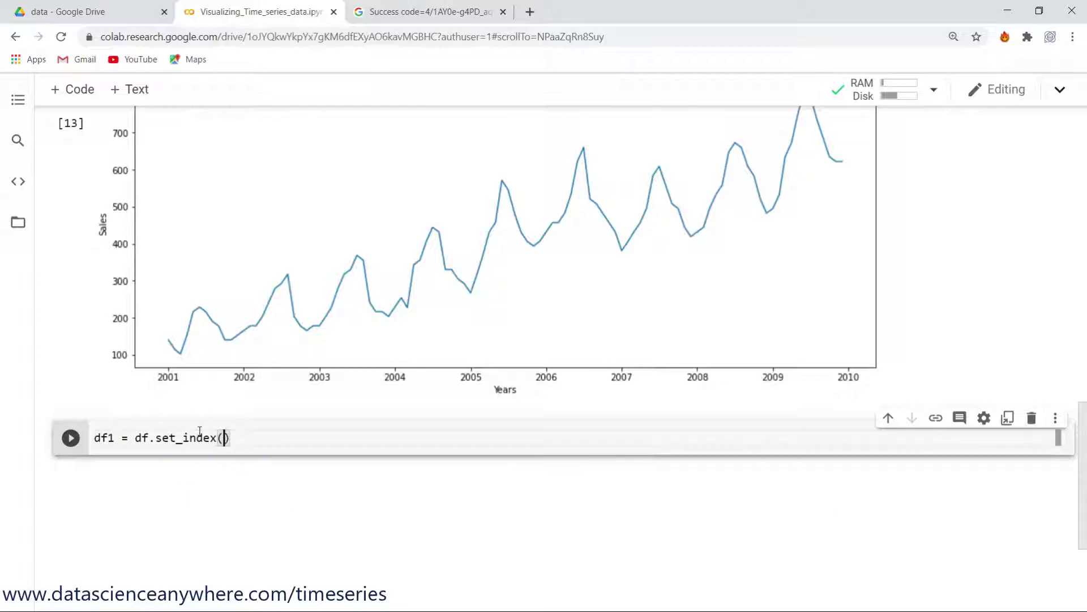
scroll(111, 382, "up", 8)
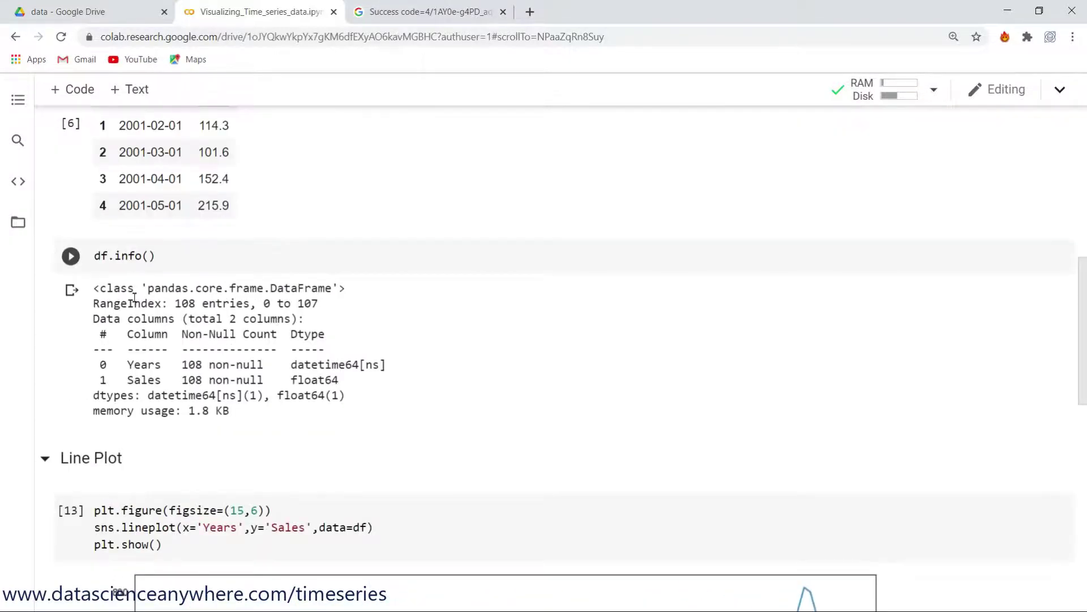
scroll(134, 295, "up", 5)
double_click(166, 284)
key("ctrl+c")
scroll(276, 472, "down", 8)
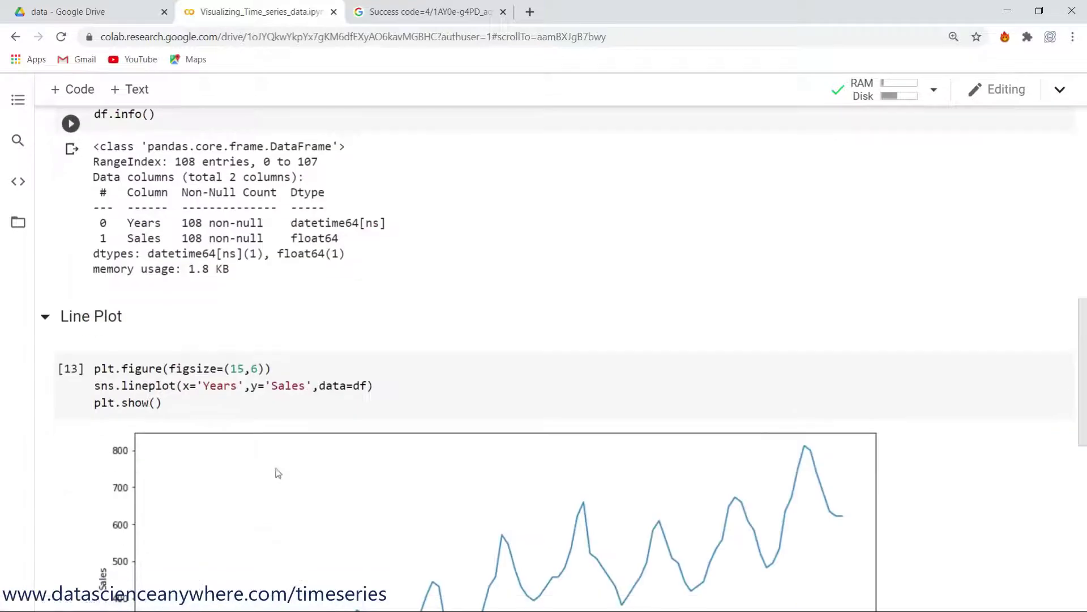
scroll(277, 473, "down", 10)
left_click(226, 225)
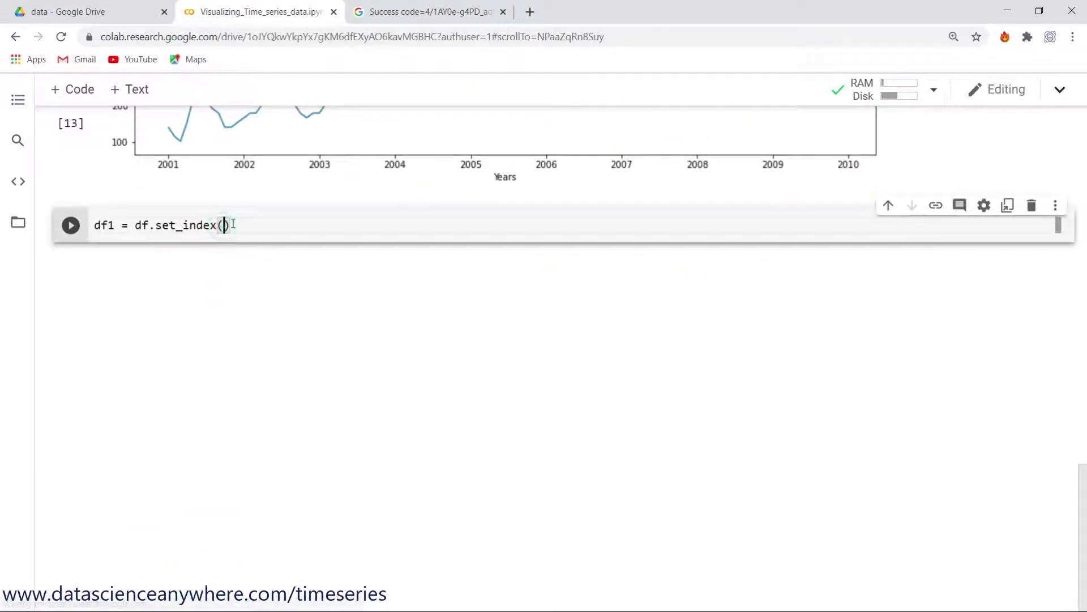
type("''")
key("Left")
key("ctrl+v")
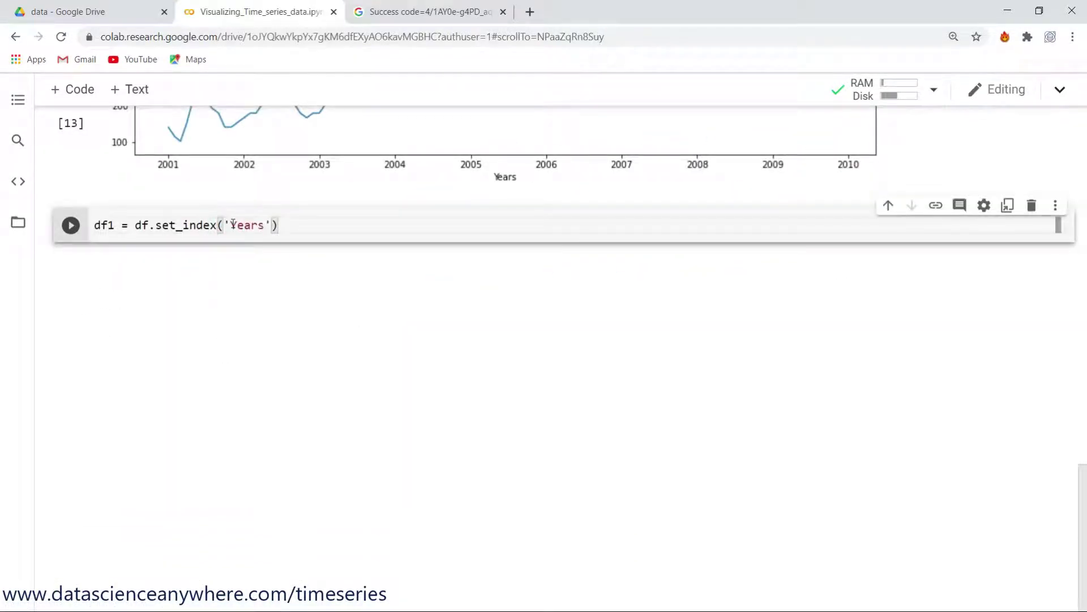
key("End")
key("Return")
type("df")
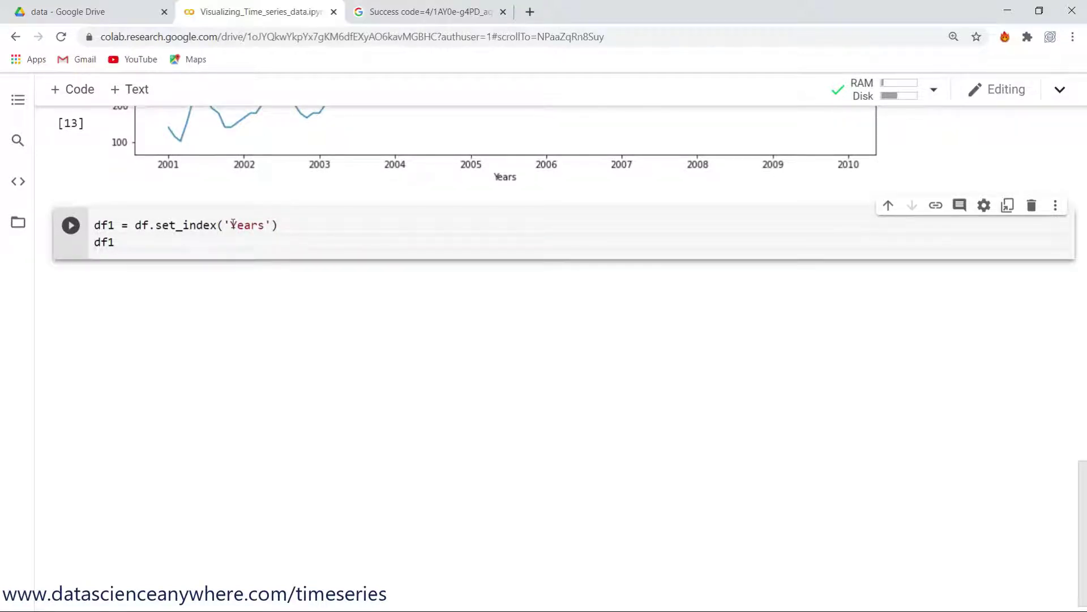
key("shift+Return")
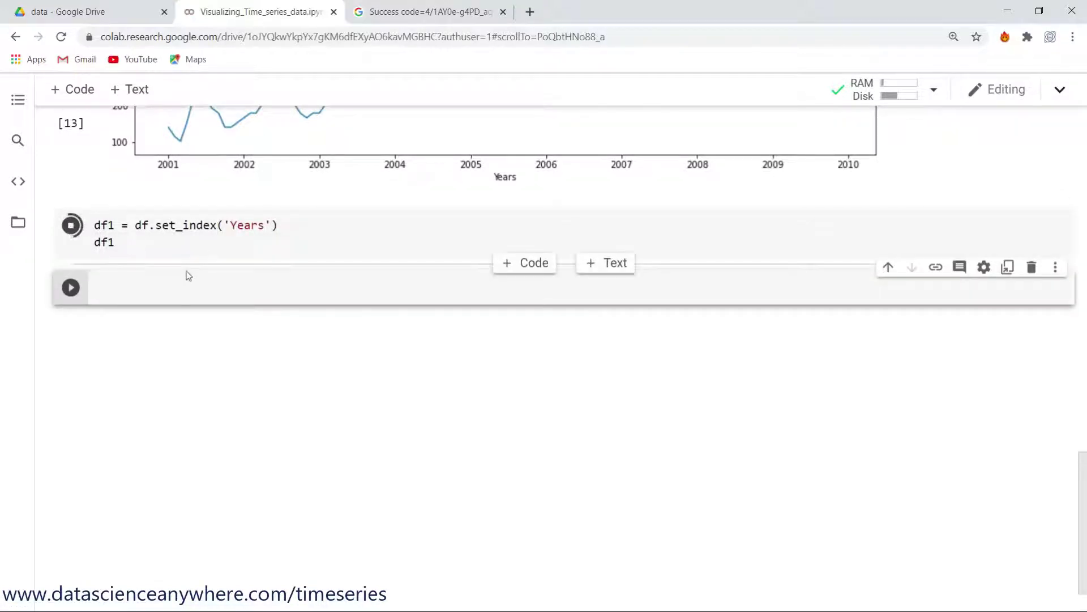
scroll(174, 284, "up", 5)
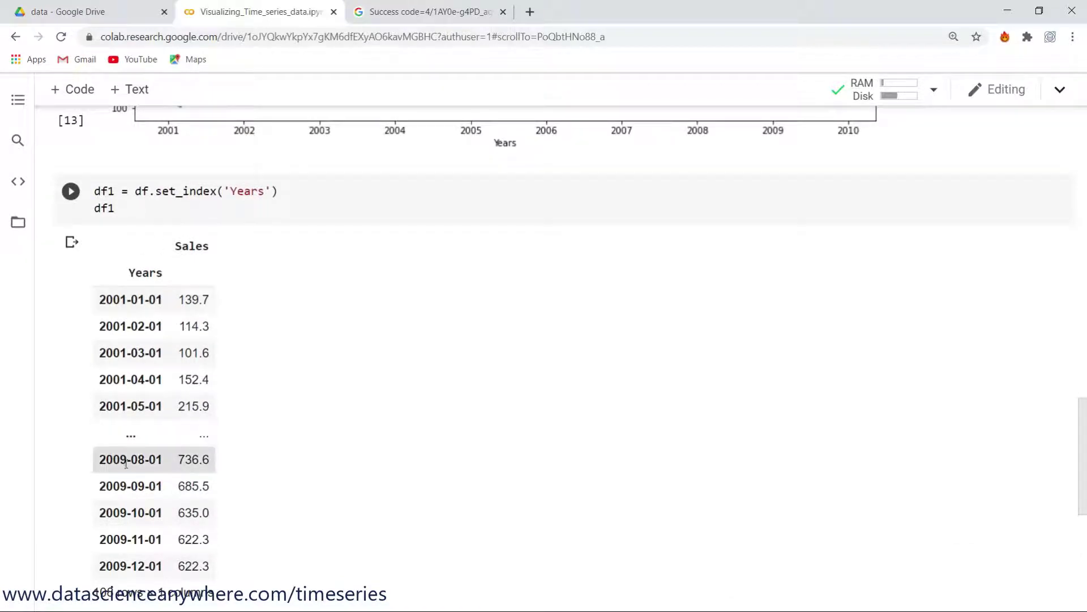
scroll(126, 462, "down", 1)
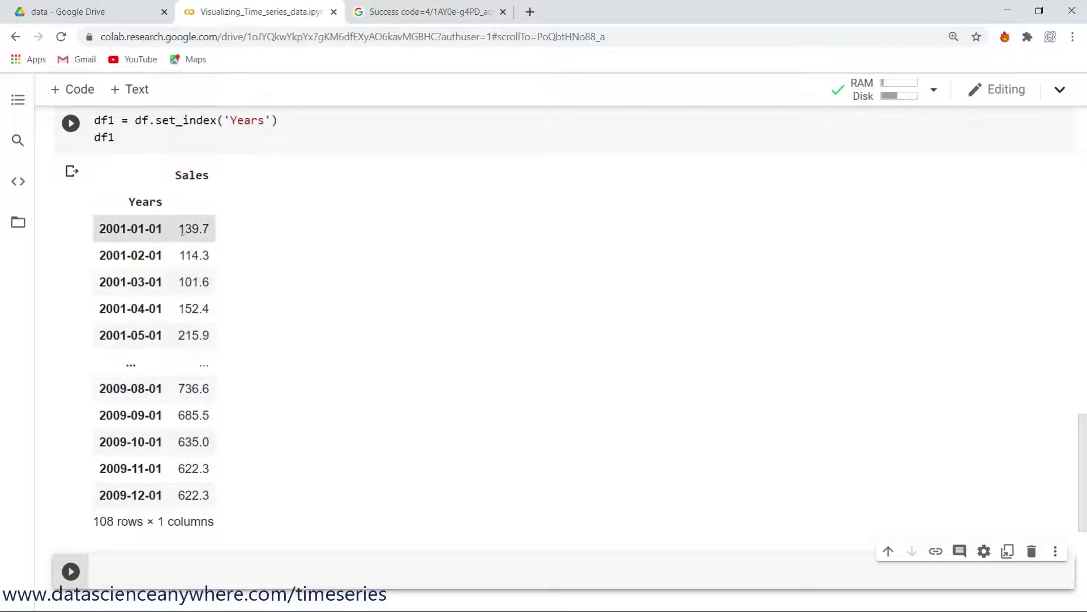
scroll(166, 390, "down", 2)
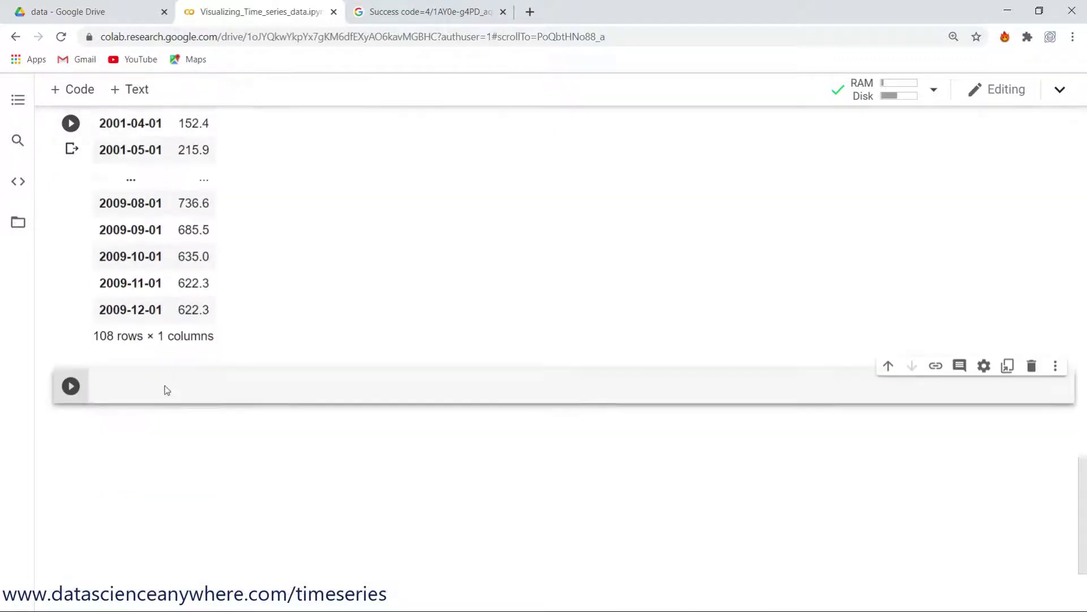
- Enter and run df1.plot(kind='line') in the empty cell below the table
left_click(167, 390)
type("df1.l")
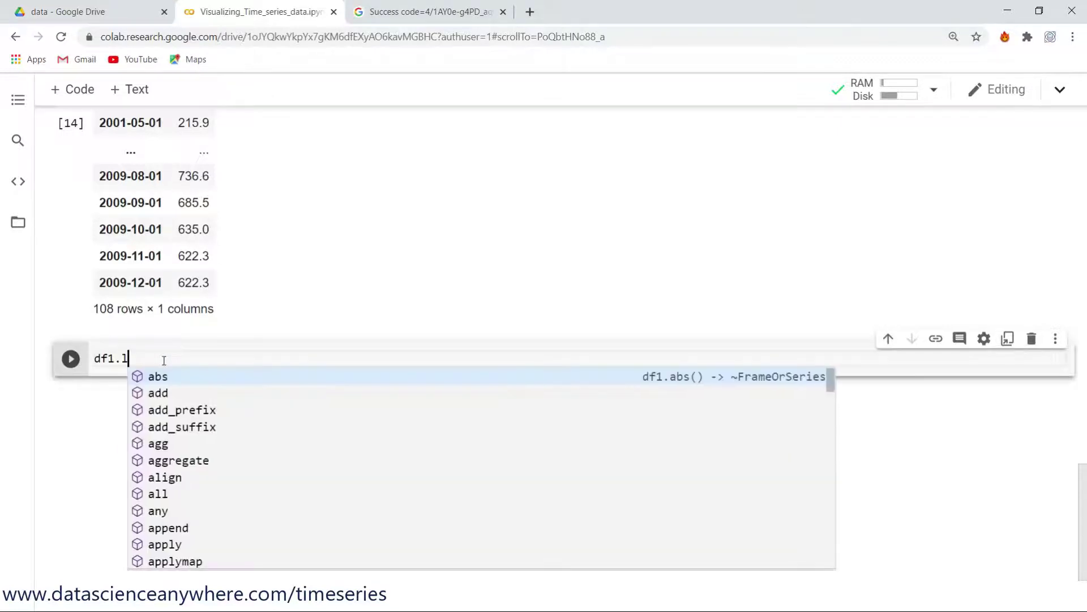
type("plot()")
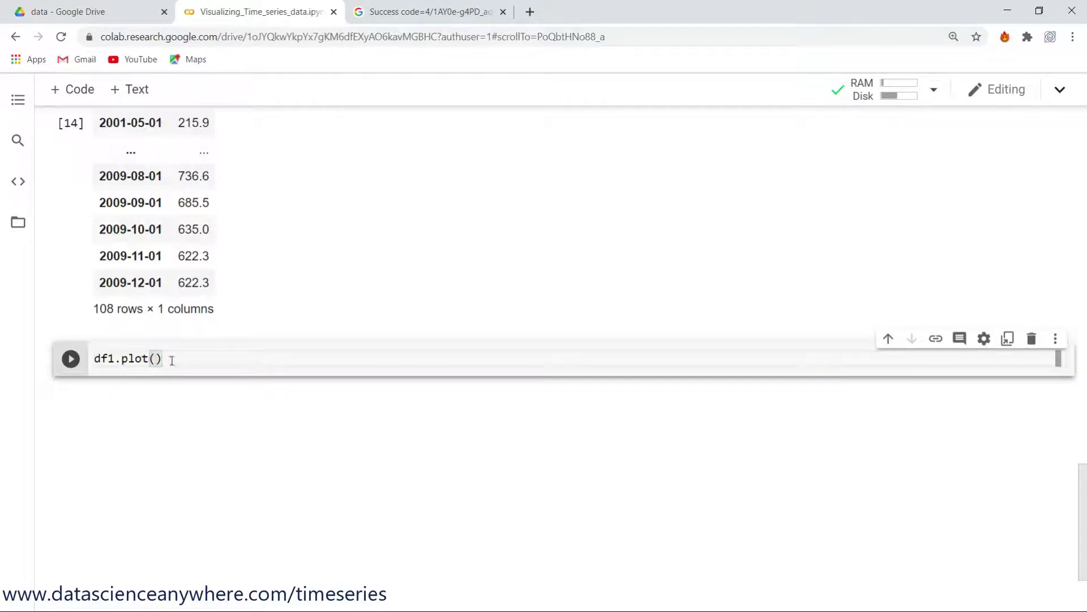
scroll(171, 358, "down", 1)
type("kind=''")
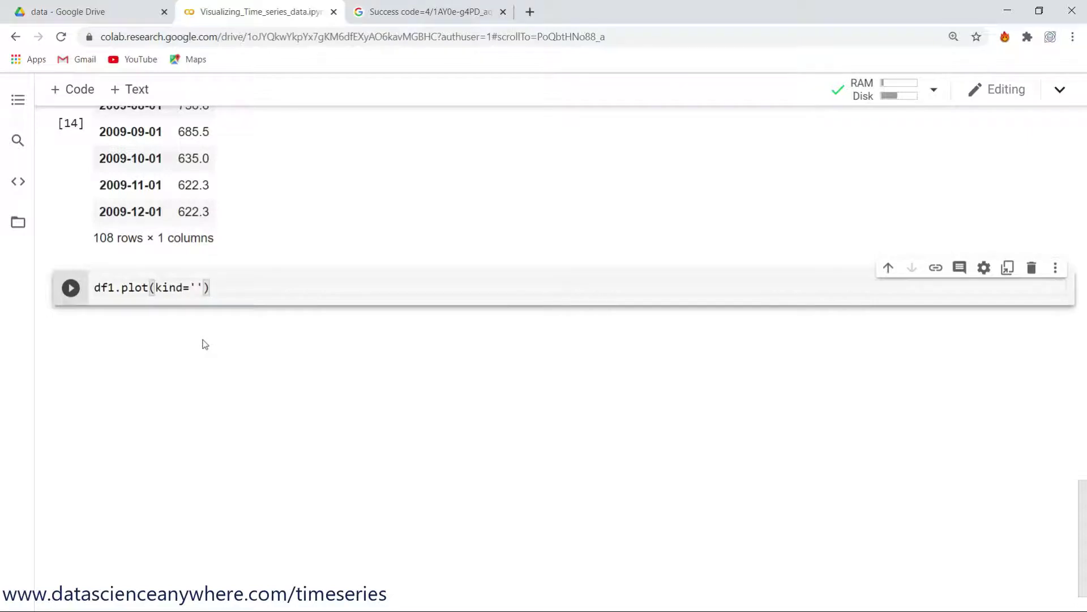
type("line")
key("shift+Return")
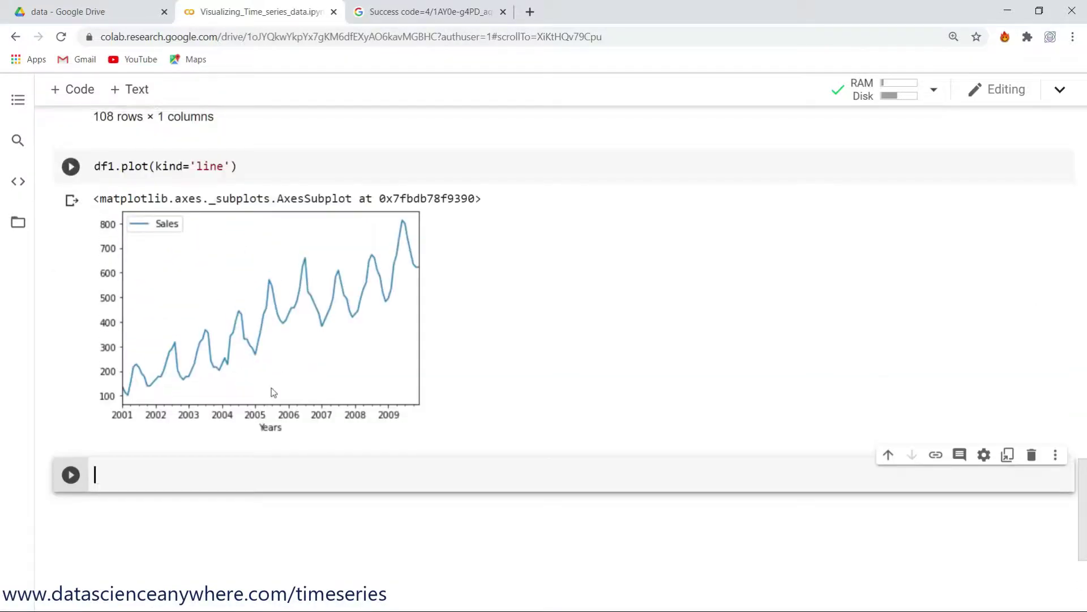
scroll(258, 397, "up", 5)
scroll(238, 382, "up", 5)
scroll(234, 374, "up", 5)
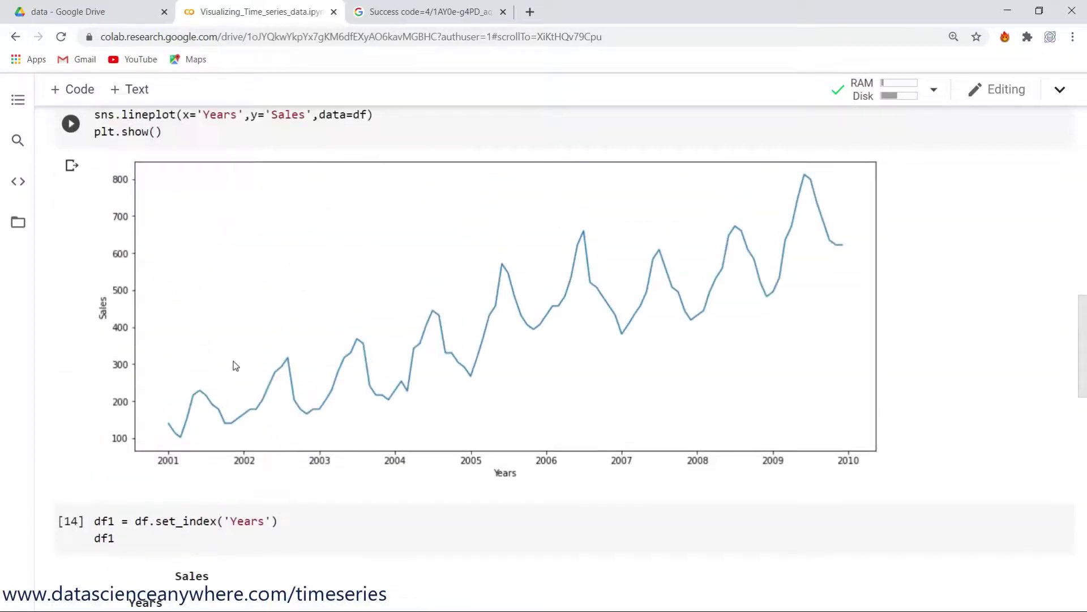
scroll(226, 365, "up", 3)
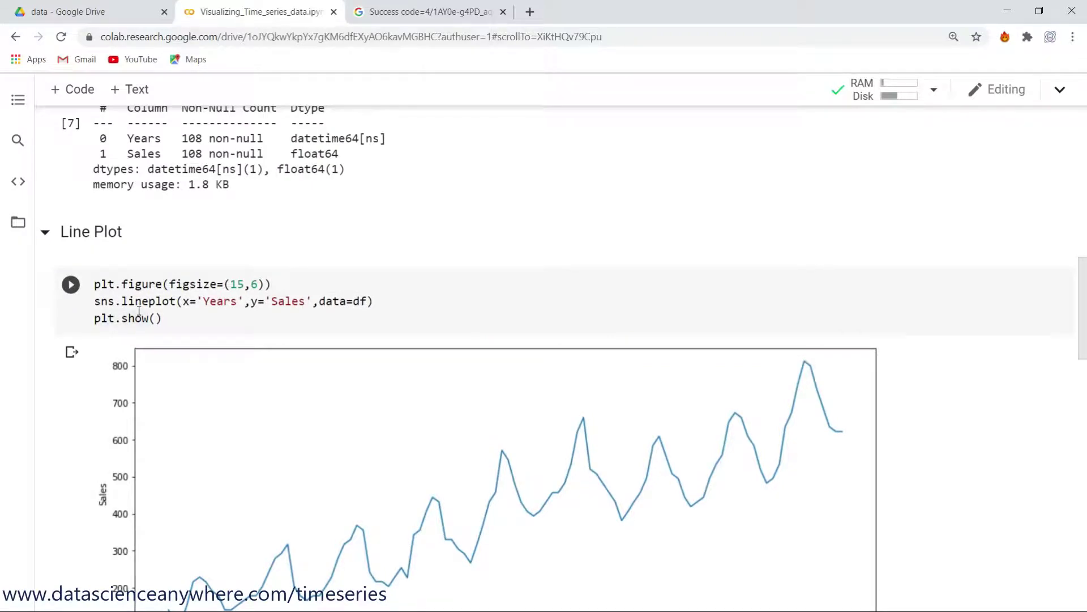
scroll(210, 449, "down", 5)
scroll(210, 448, "down", 5)
scroll(210, 449, "down", 3)
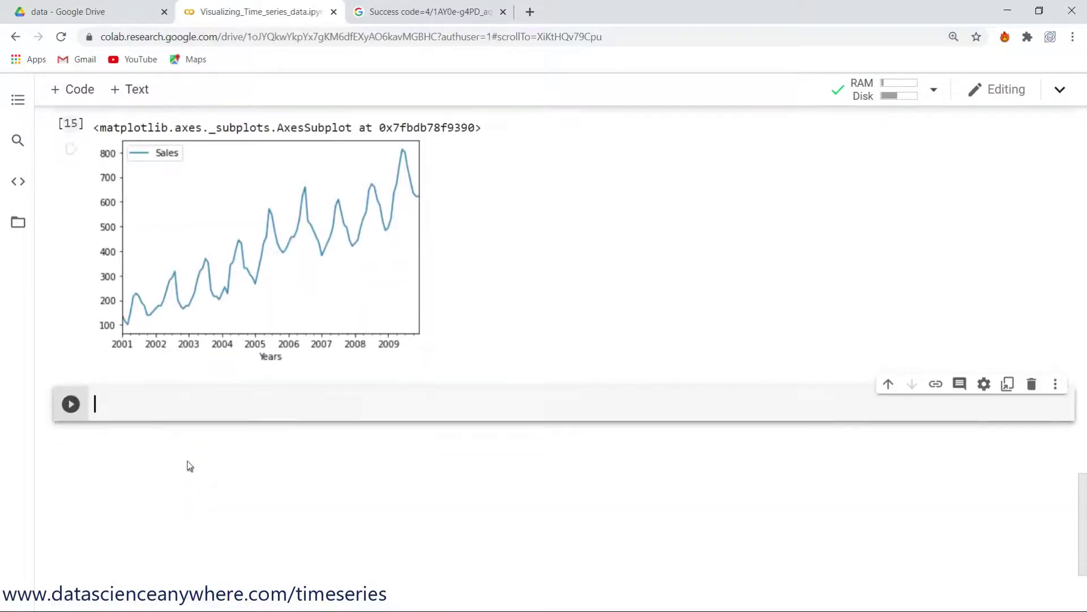
scroll(199, 448, "up", 3)
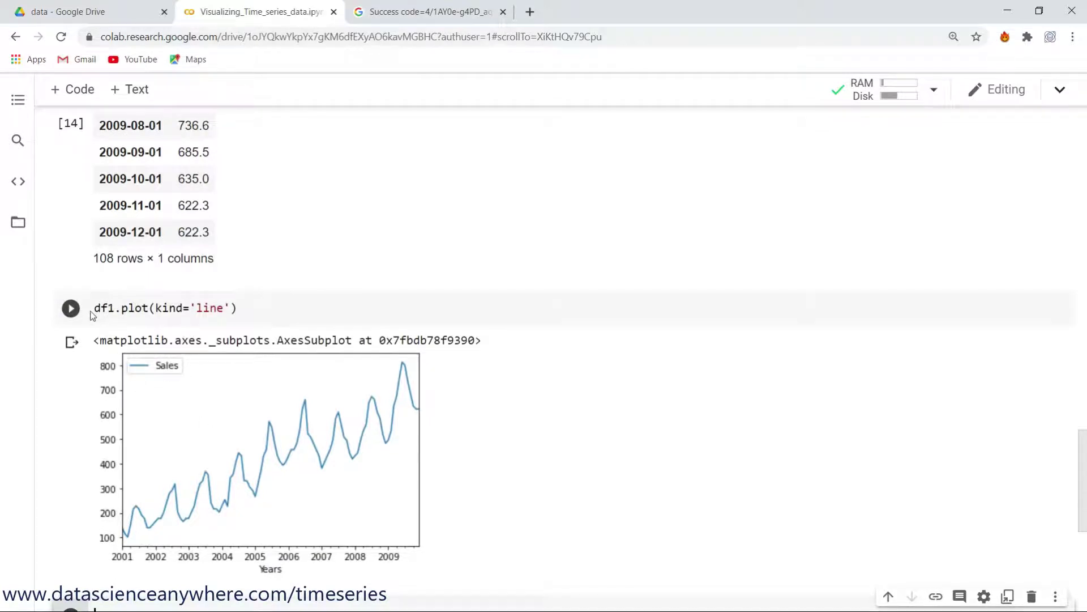
left_click_drag(96, 308, 242, 308)
scroll(258, 340, "up", 4)
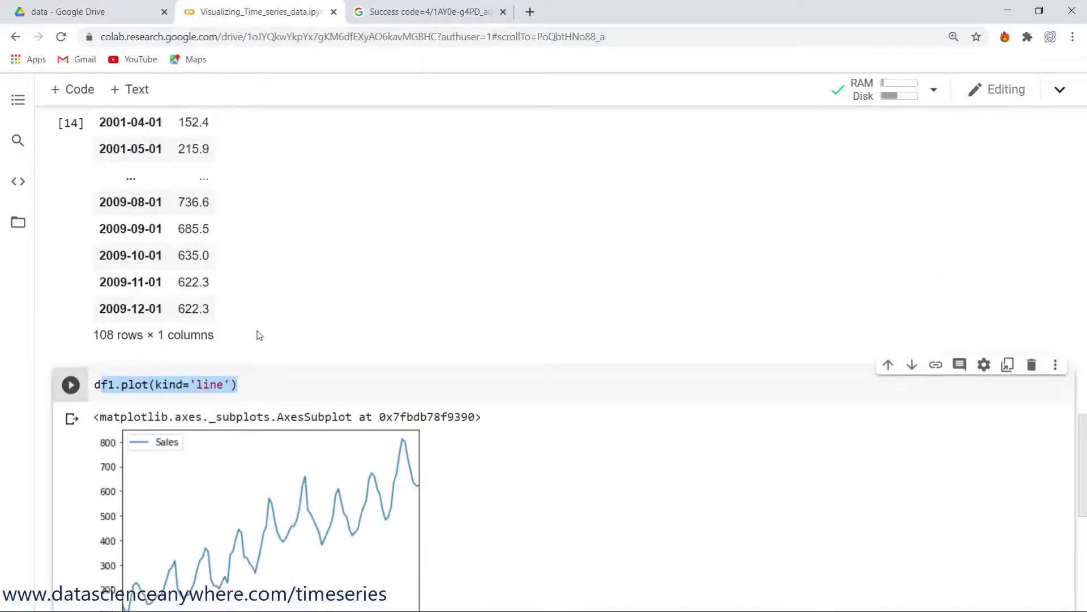
scroll(259, 383, "down", 2)
scroll(259, 382, "down", 3)
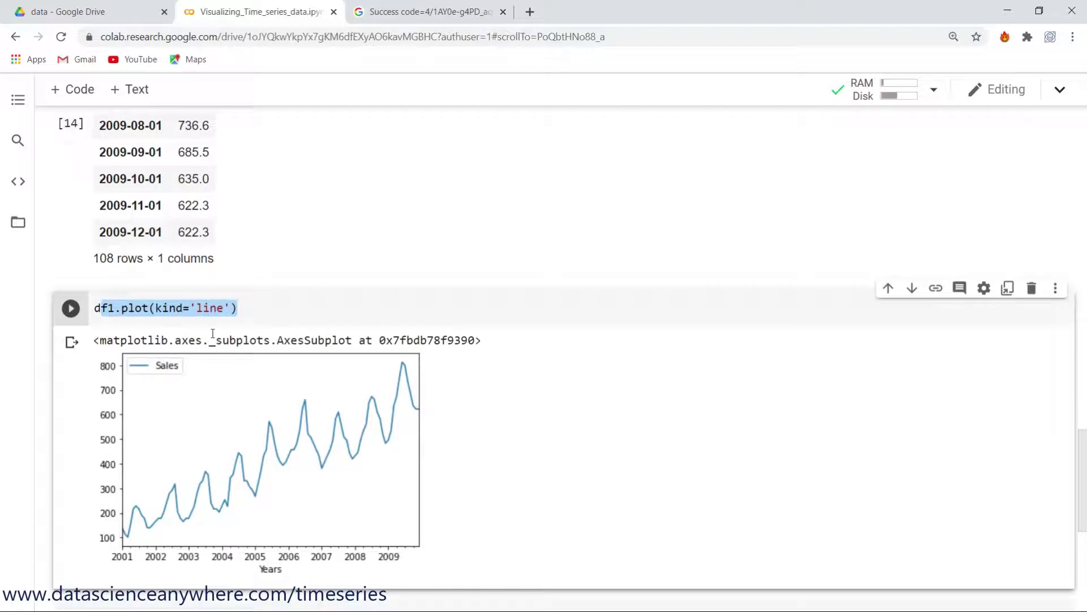
- Add plt.show() below df1.plot(kind='line') and rerun the cell
left_click(124, 310)
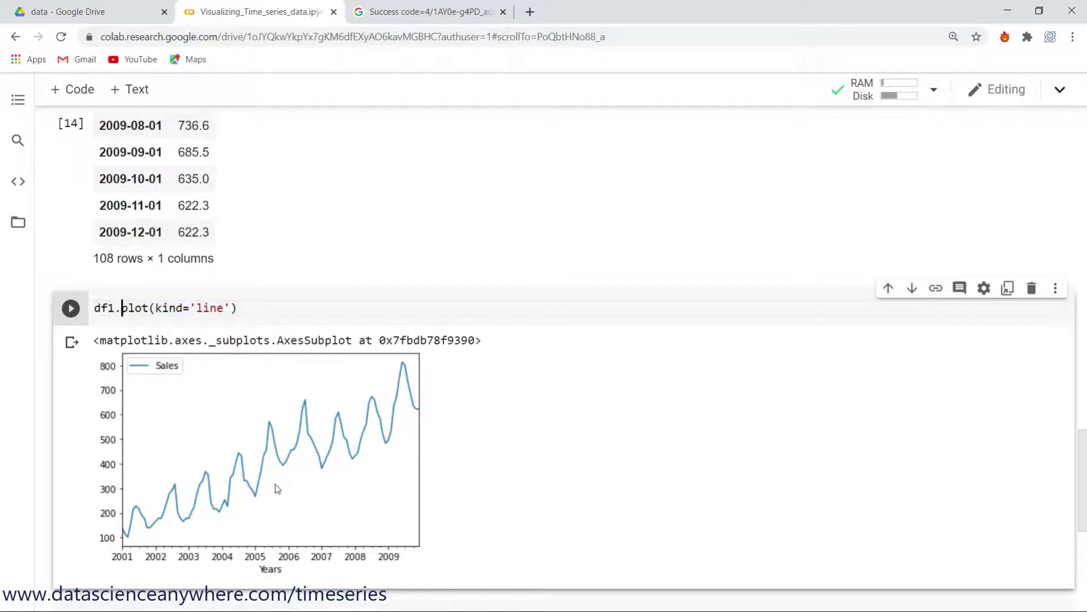
left_click(267, 311)
key("Return")
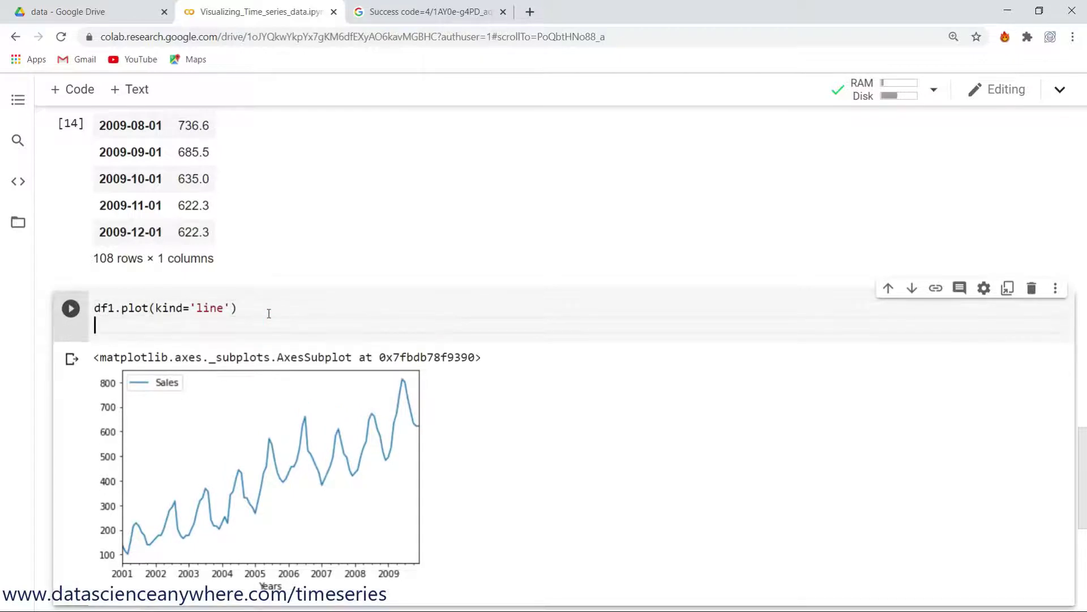
type("plt.show()")
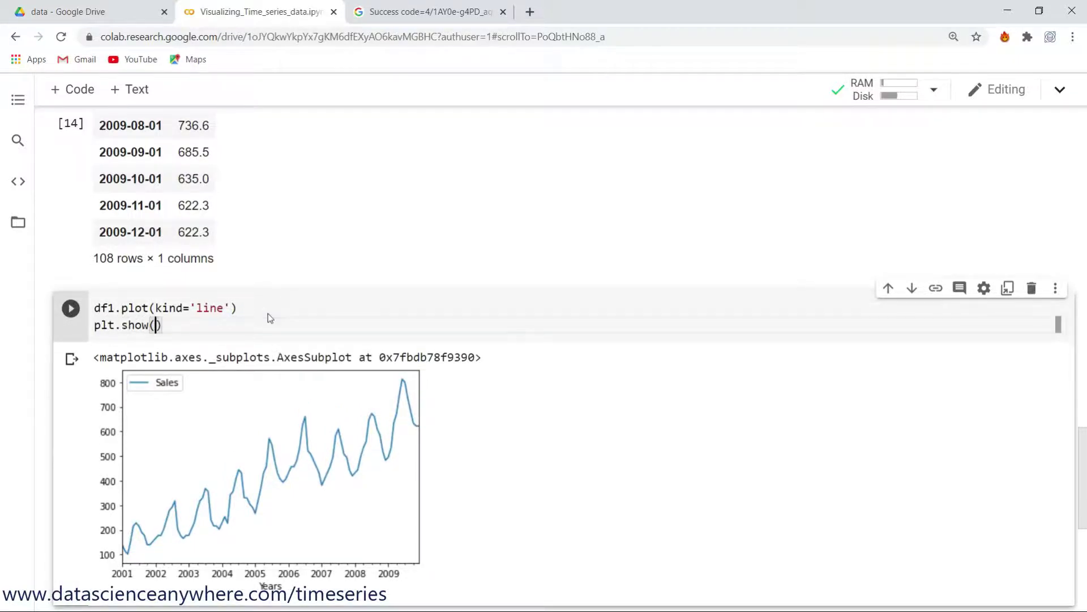
key("shift+Return")
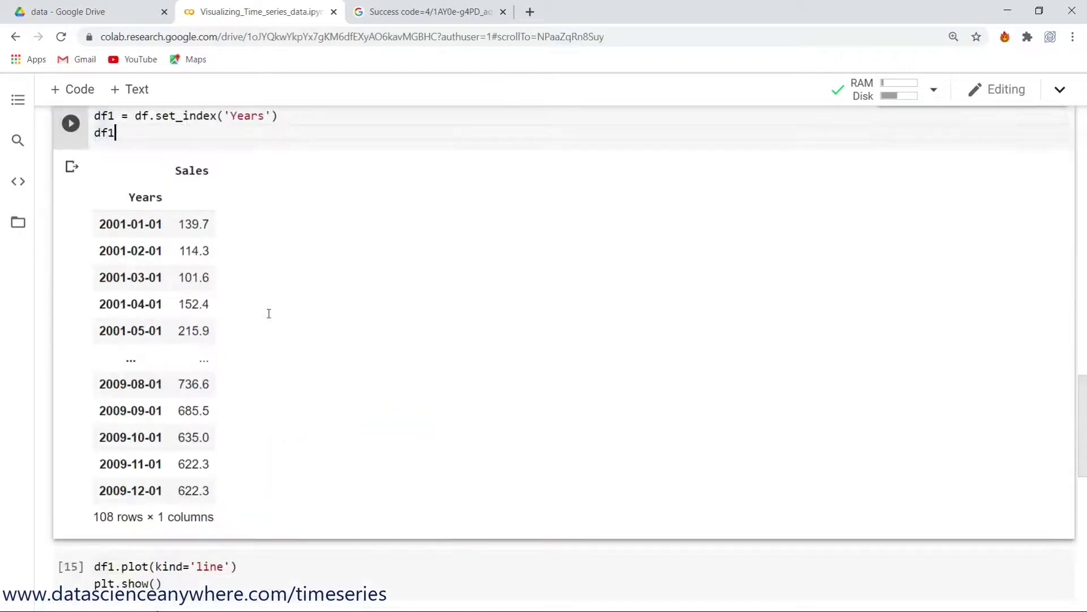
- Insert fig,ax = plt.subplots(figsize=(15,6)) first, pass ax=ax to df1.plot, and run
left_click(95, 565)
key("Return")
key("Up")
type("fig")
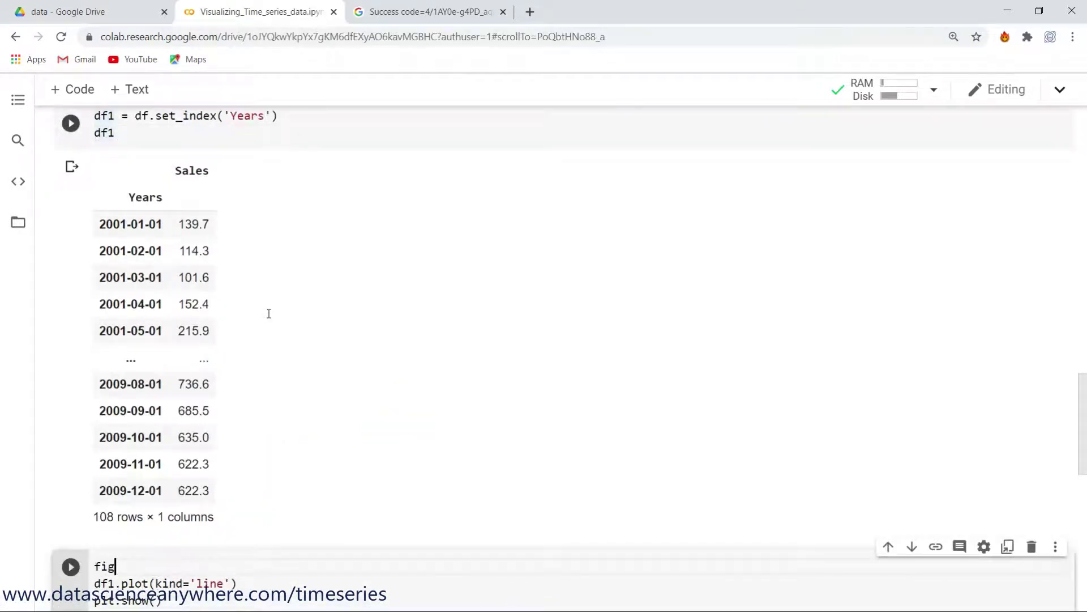
scroll(269, 314, "down", 3)
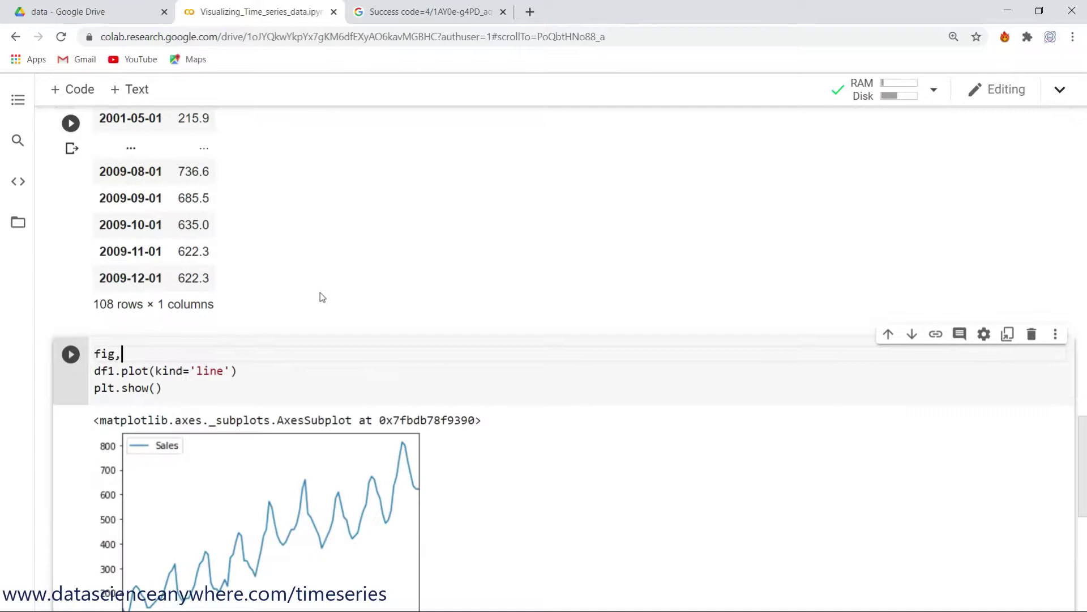
type("ax = plt.")
type("f")
key("BackSpace")
type("subplot(")
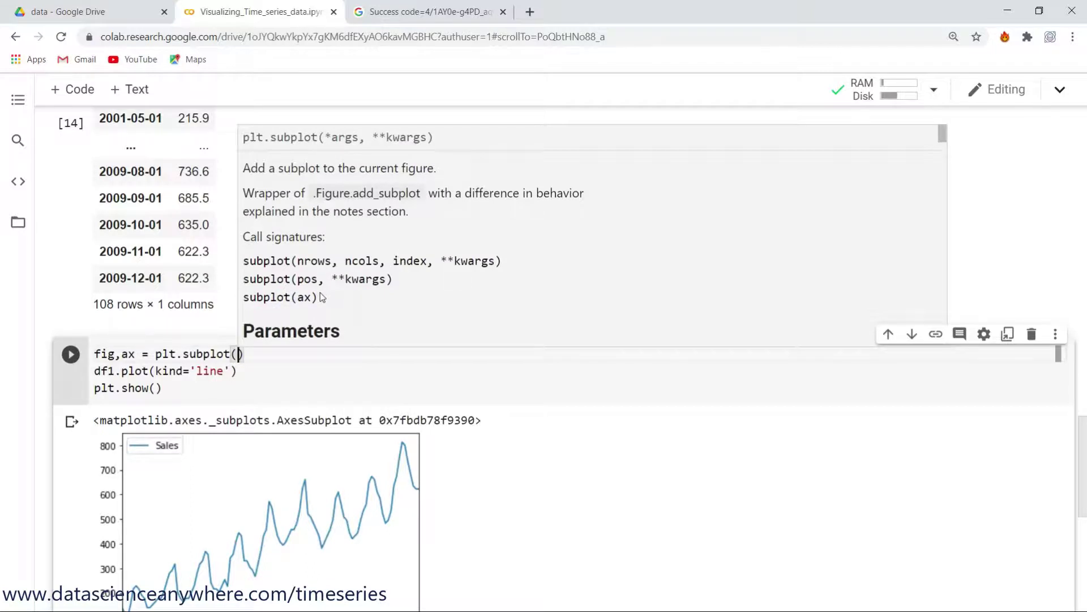
type("fi")
key("Escape")
key("Left")
key("Left")
key("Left")
type("s")
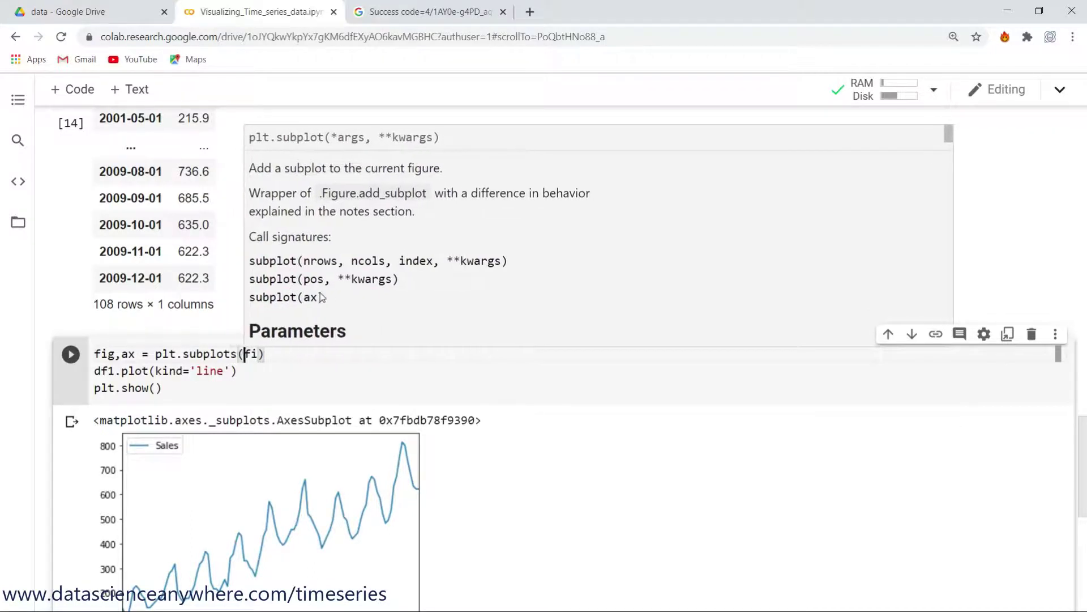
key("Right")
key("Right")
type("gsize")
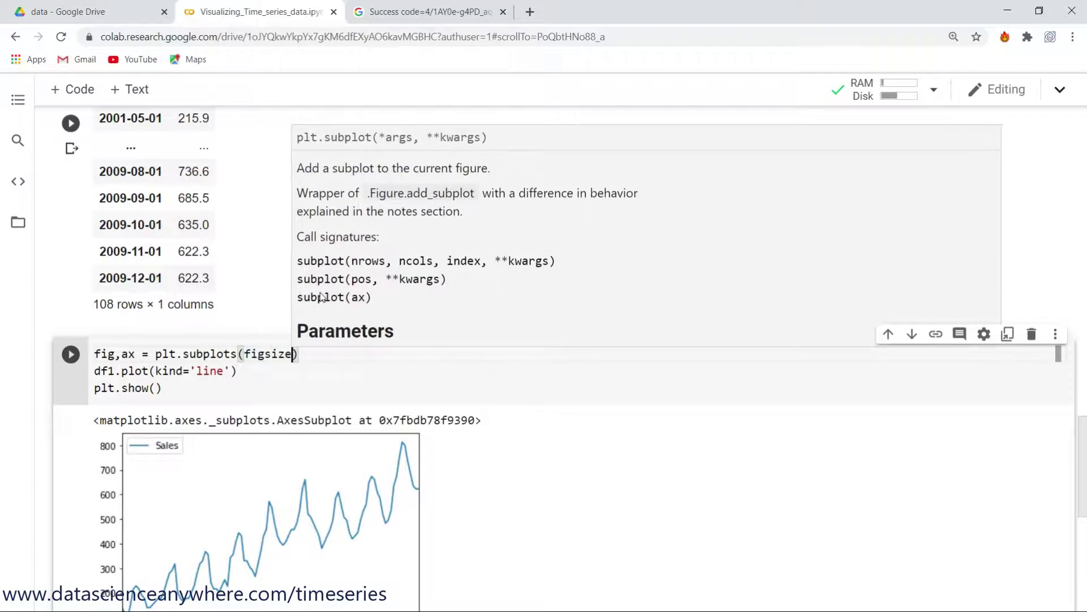
type("=(10")
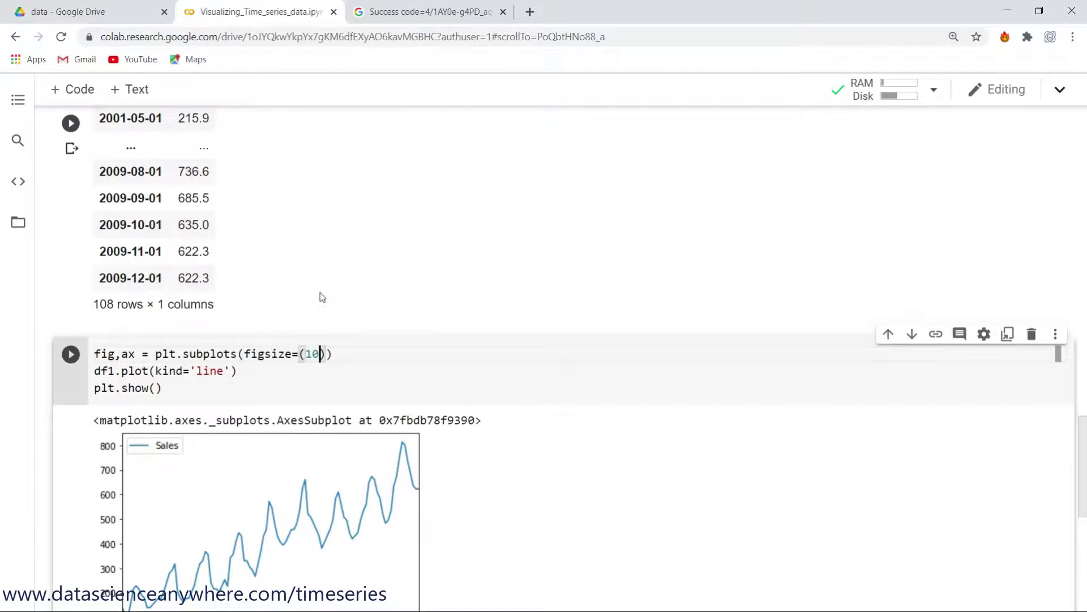
type(",")
key("BackSpace")
key("BackSpace")
type("5,6")
key("Down")
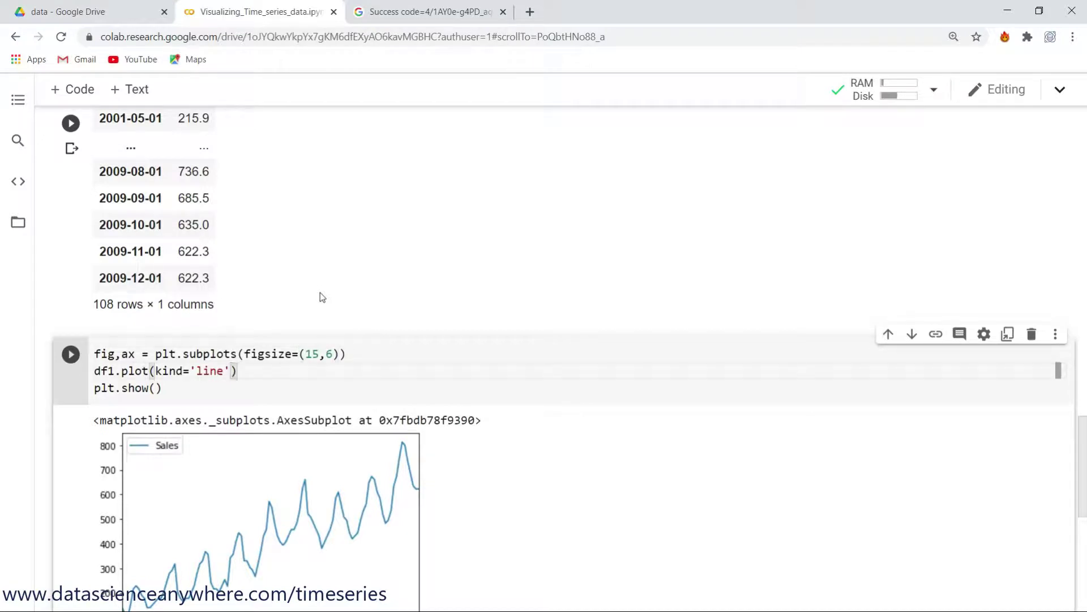
type(",ax=ax")
key("ctrl+Return")
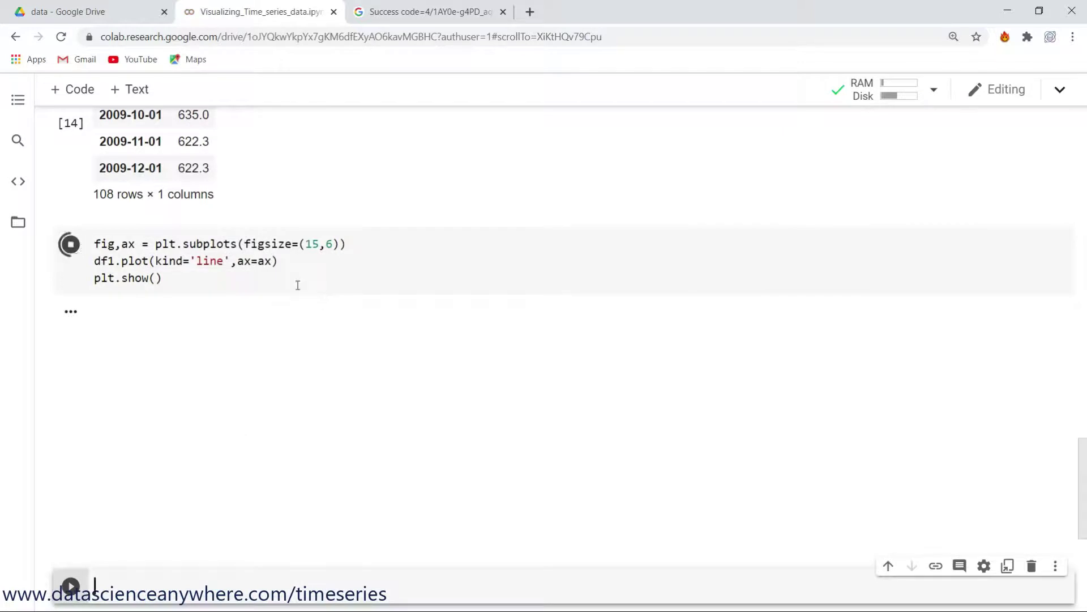
- Point out the ax variable in both the df1.plot call and the fig, ax assignment
double_click(243, 179)
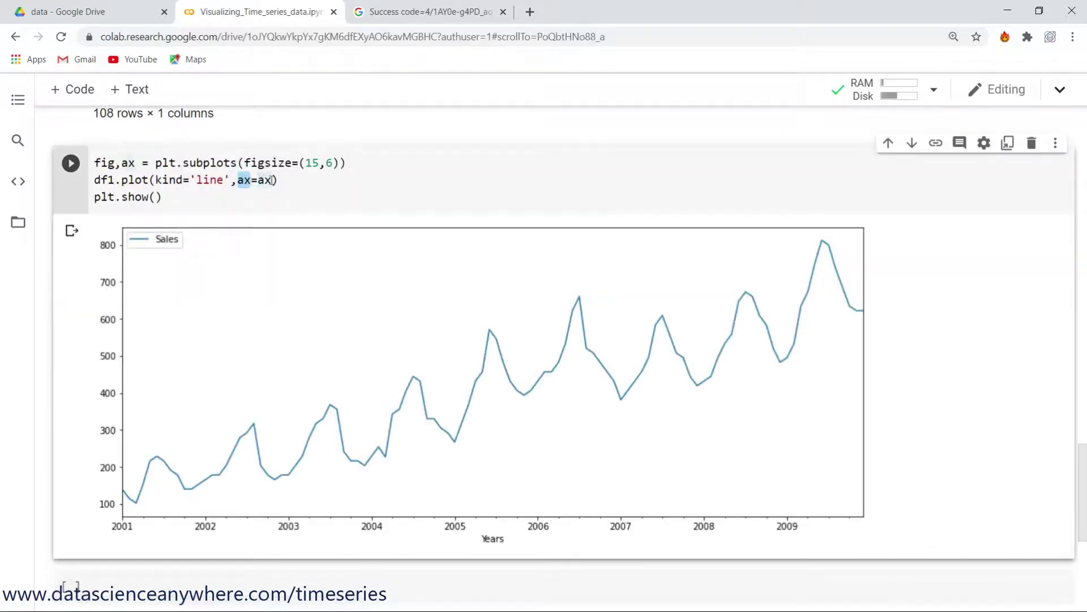
double_click(128, 162)
left_click(219, 176)
scroll(913, 481, "up", 1)
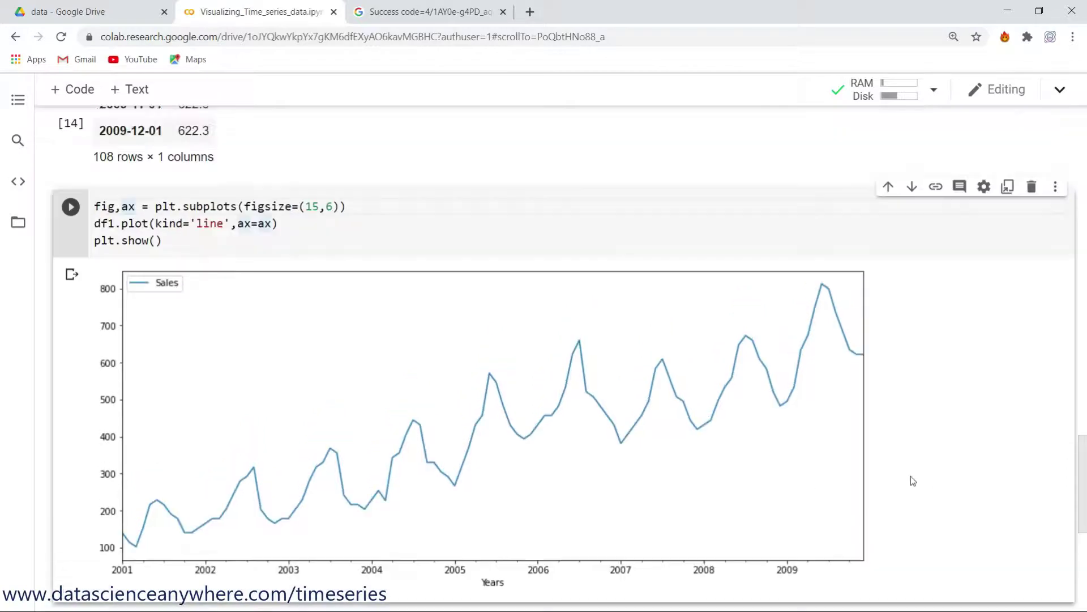
scroll(911, 476, "up", 3)
scroll(869, 464, "up", 3)
scroll(869, 464, "up", 2)
scroll(770, 441, "down", 4)
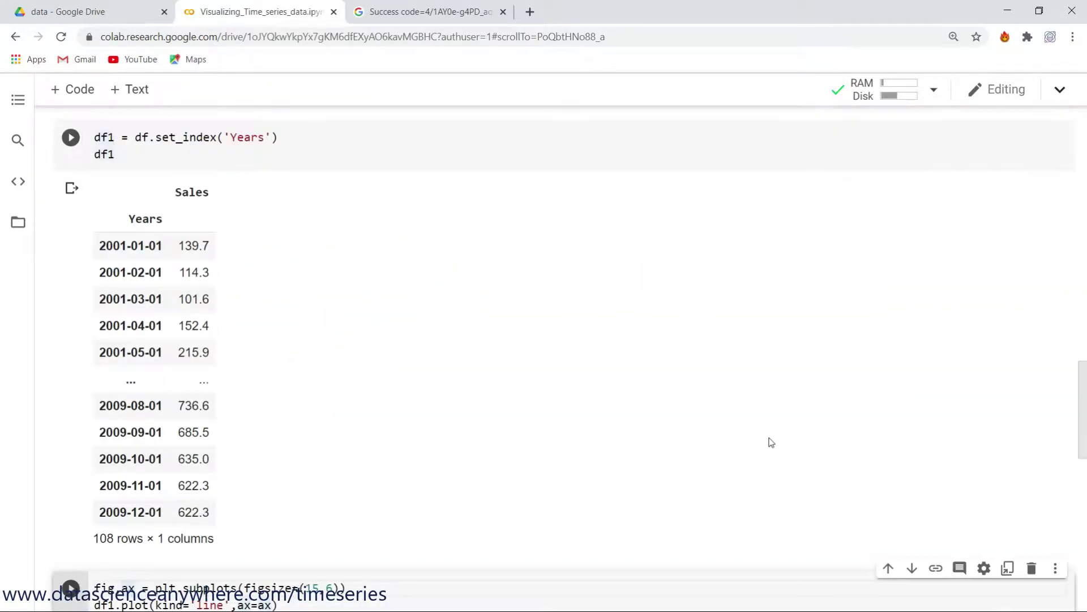
scroll(769, 441, "down", 5)
scroll(770, 441, "down", 1)
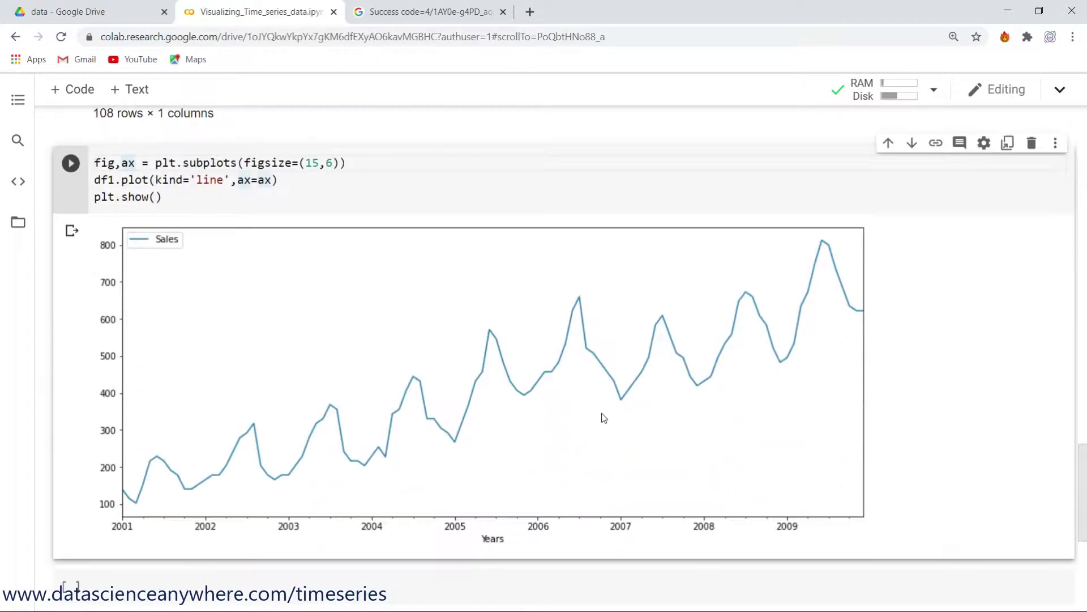
scroll(500, 370, "down", 1)
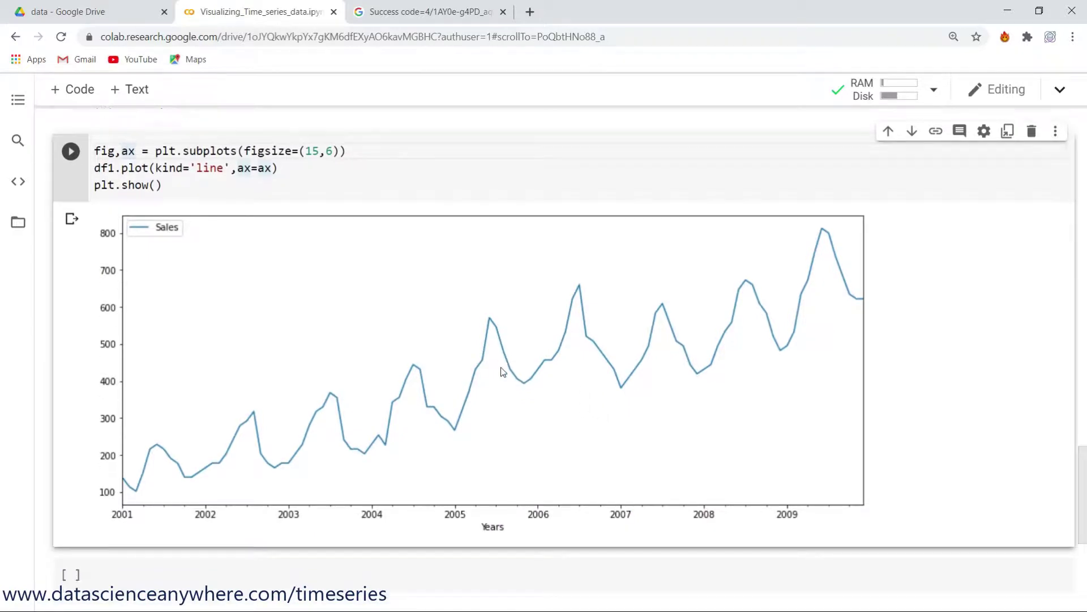
scroll(500, 367, "down", 1)
scroll(500, 367, "up", 2)
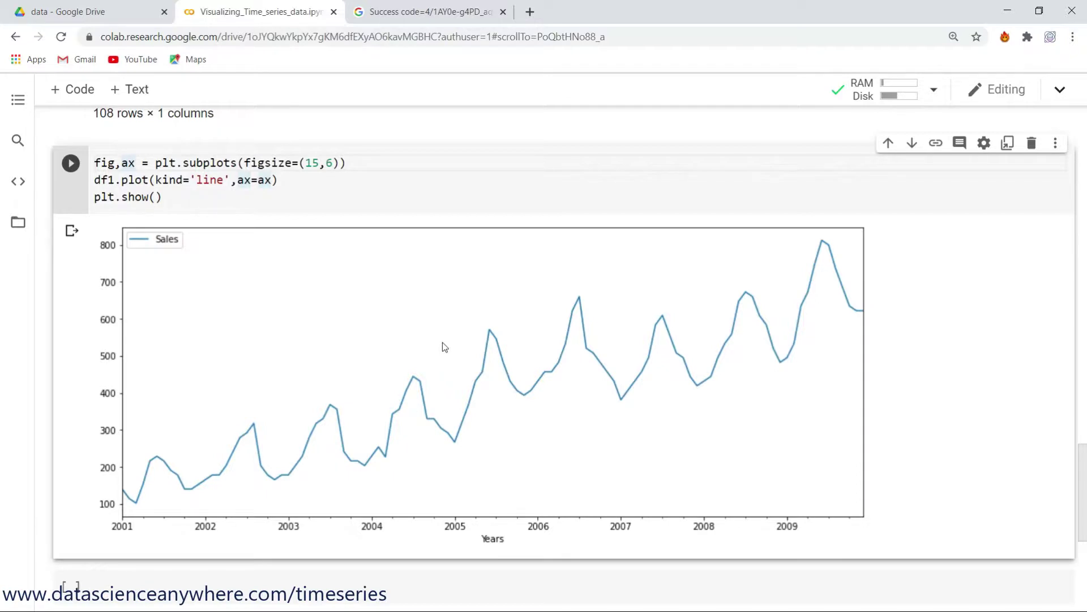
scroll(234, 480, "down", 10)
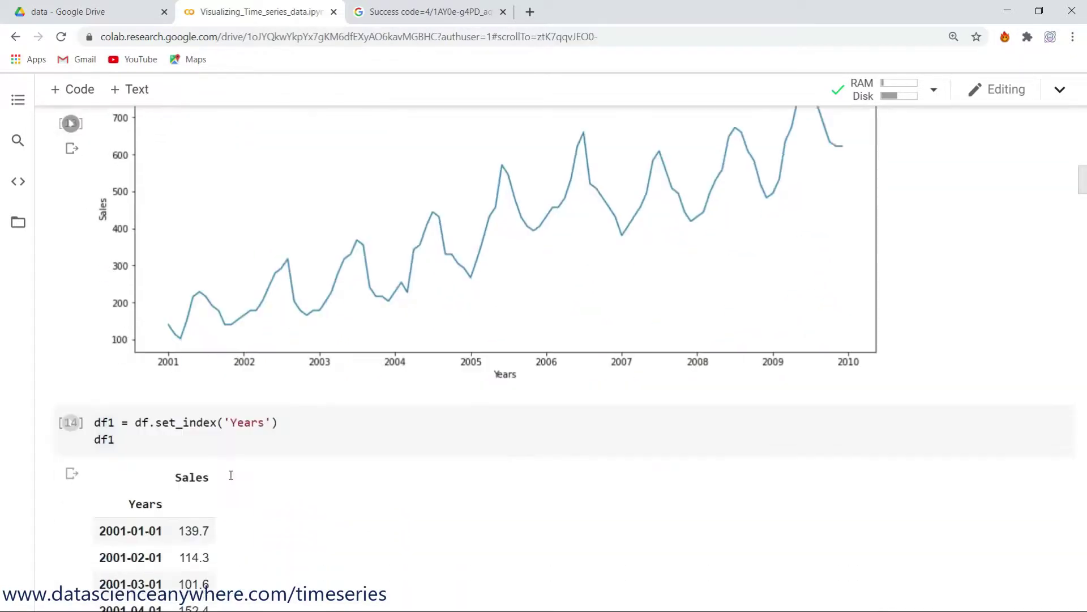
scroll(234, 481, "down", 5)
scroll(234, 487, "down", 10)
scroll(233, 485, "down", 8)
scroll(233, 487, "down", 6)
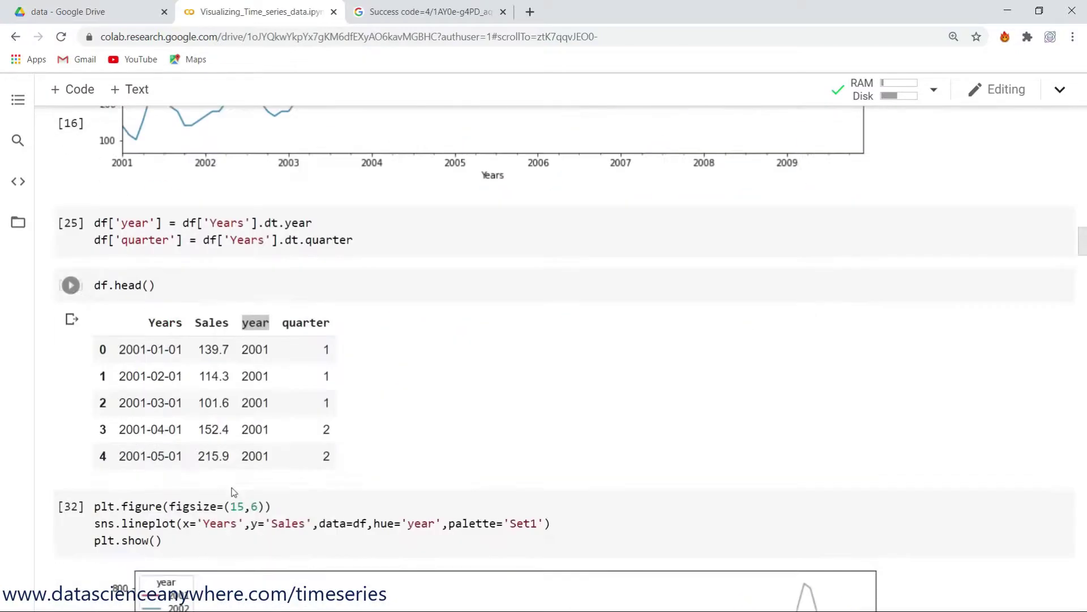
scroll(234, 487, "up", 15)
scroll(234, 486, "up", 3)
scroll(234, 487, "down", 8)
scroll(233, 486, "down", 6)
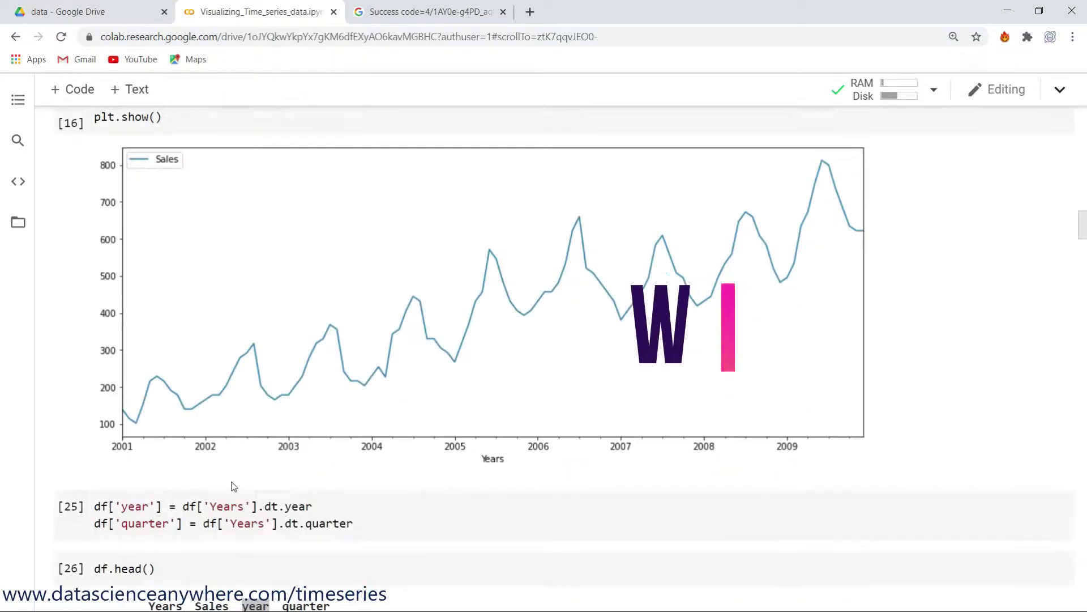
scroll(234, 487, "down", 6)
scroll(233, 486, "down", 5)
scroll(231, 487, "down", 3)
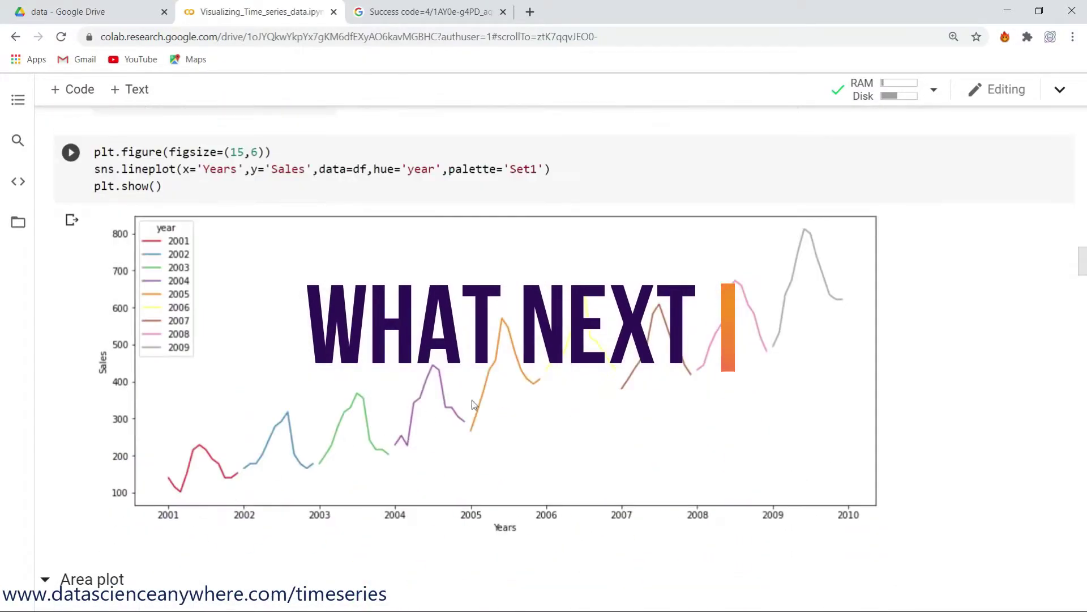
scroll(459, 458, "down", 4)
scroll(426, 472, "down", 4)
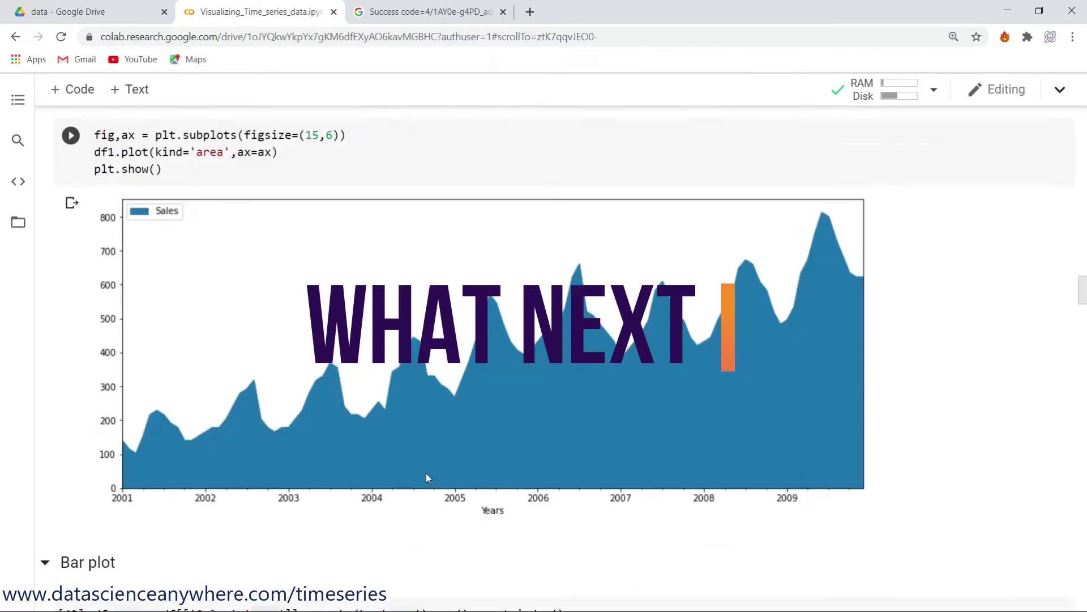
scroll(426, 473, "up", 3)
scroll(424, 472, "down", 1)
scroll(424, 472, "down", 4)
scroll(422, 474, "down", 5)
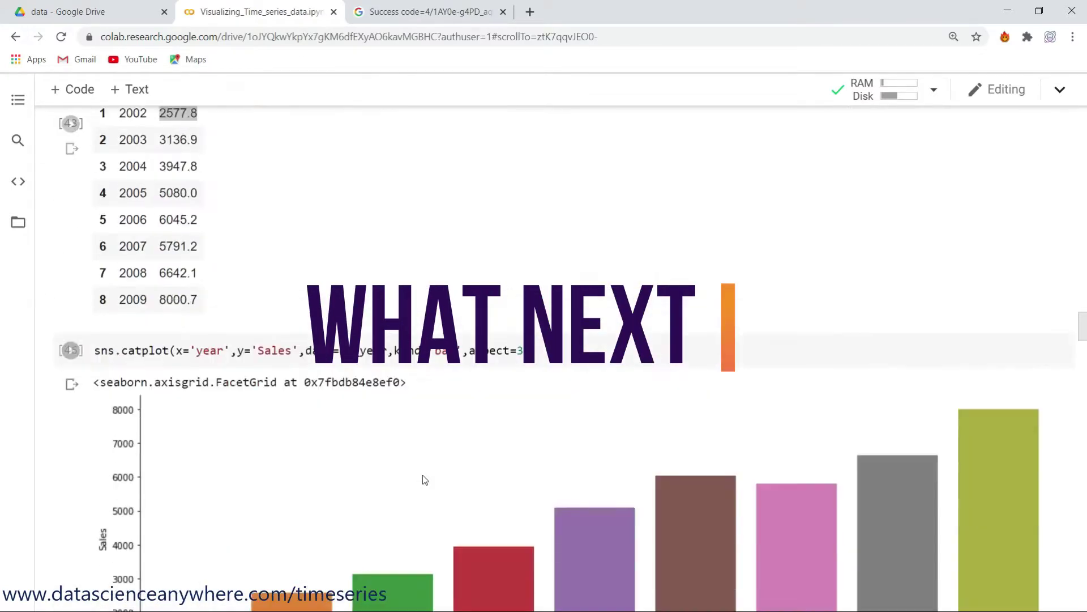
scroll(422, 475, "down", 4)
scroll(422, 475, "down", 3)
scroll(422, 476, "down", 5)
scroll(423, 482, "down", 5)
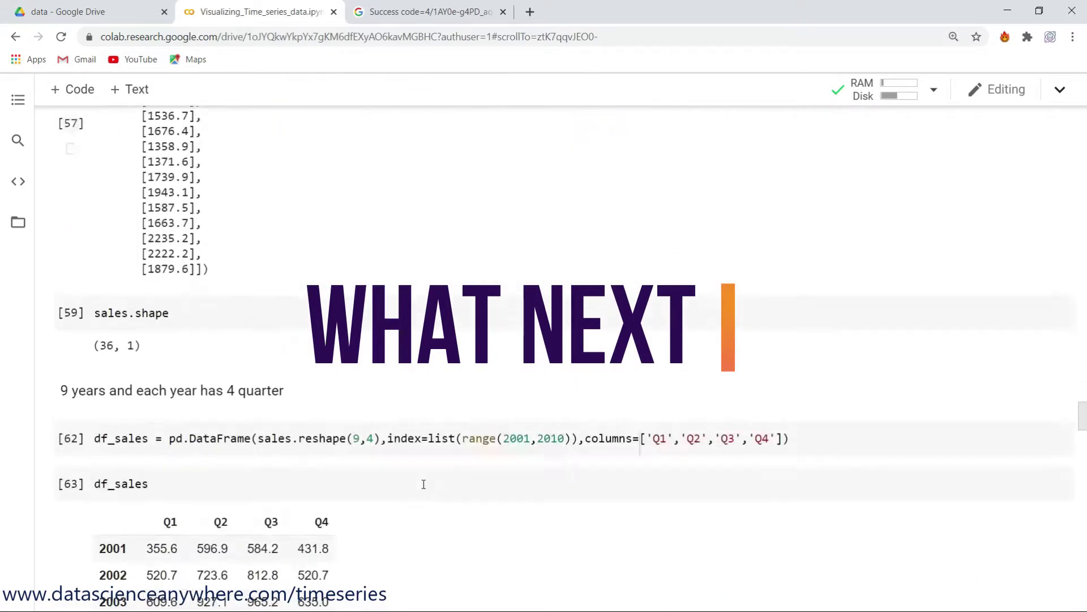
scroll(422, 482, "down", 5)
scroll(422, 487, "down", 2)
scroll(425, 485, "down", 5)
scroll(382, 480, "down", 2)
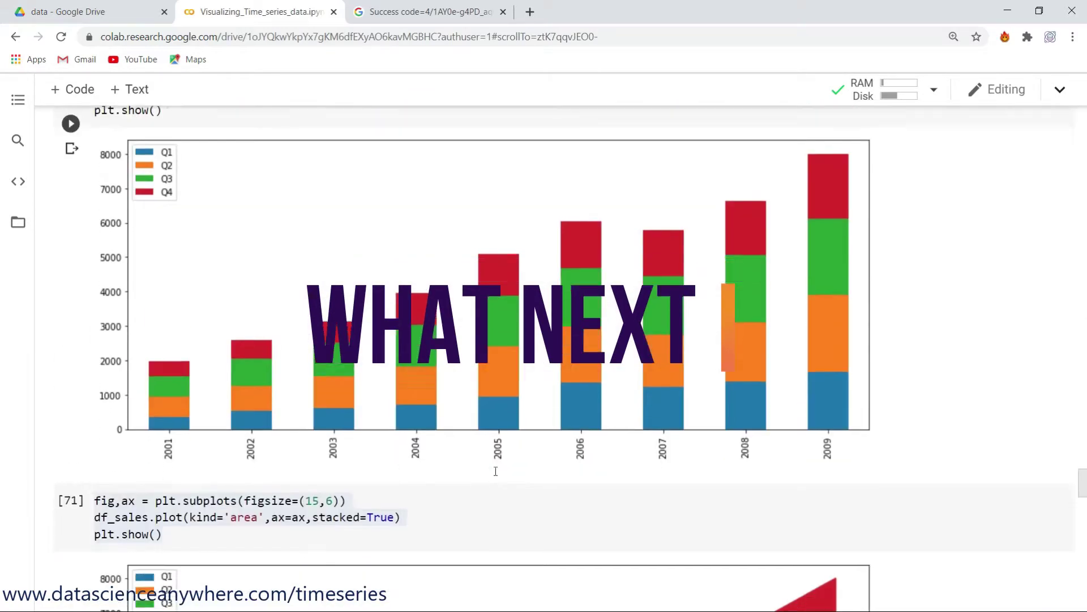
scroll(398, 472, "down", 5)
scroll(398, 471, "down", 4)
scroll(430, 459, "down", 4)
scroll(430, 462, "down", 5)
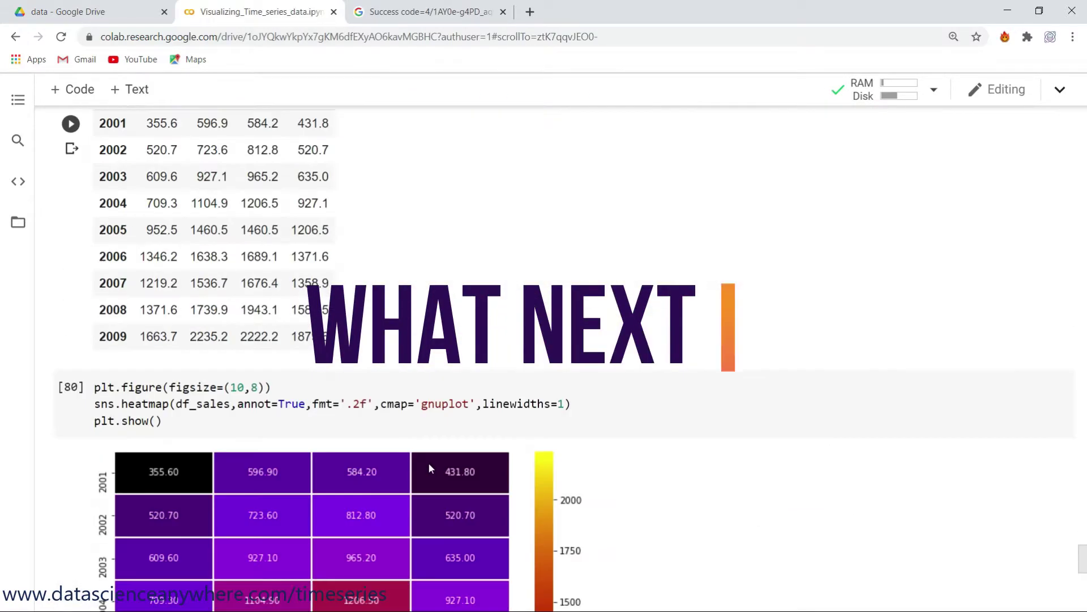
scroll(429, 463, "down", 3)
scroll(429, 465, "down", 2)
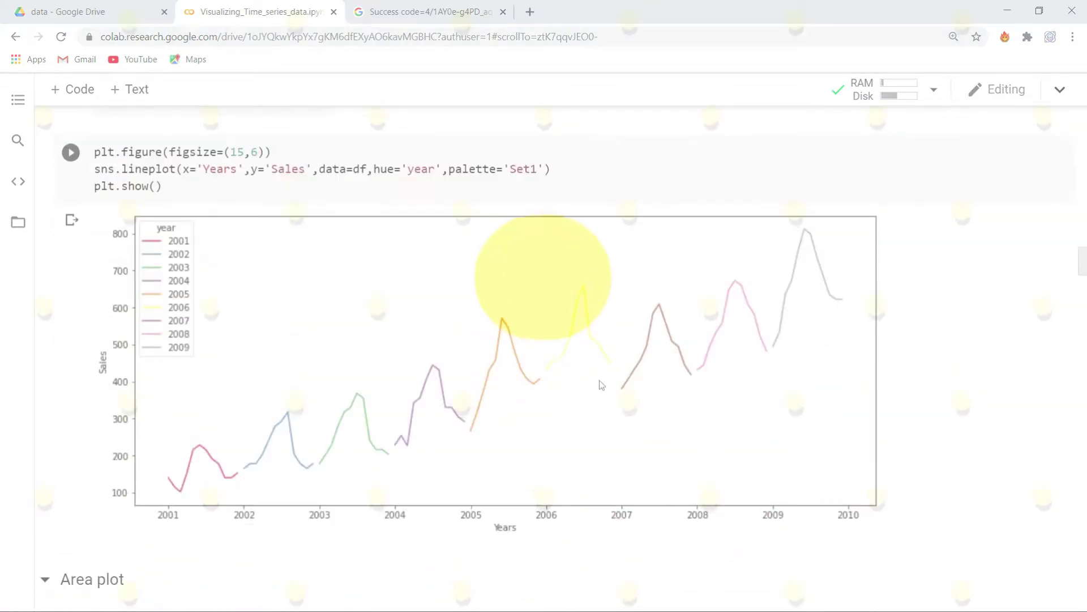
scroll(431, 480, "down", 4)
scroll(430, 480, "down", 3)
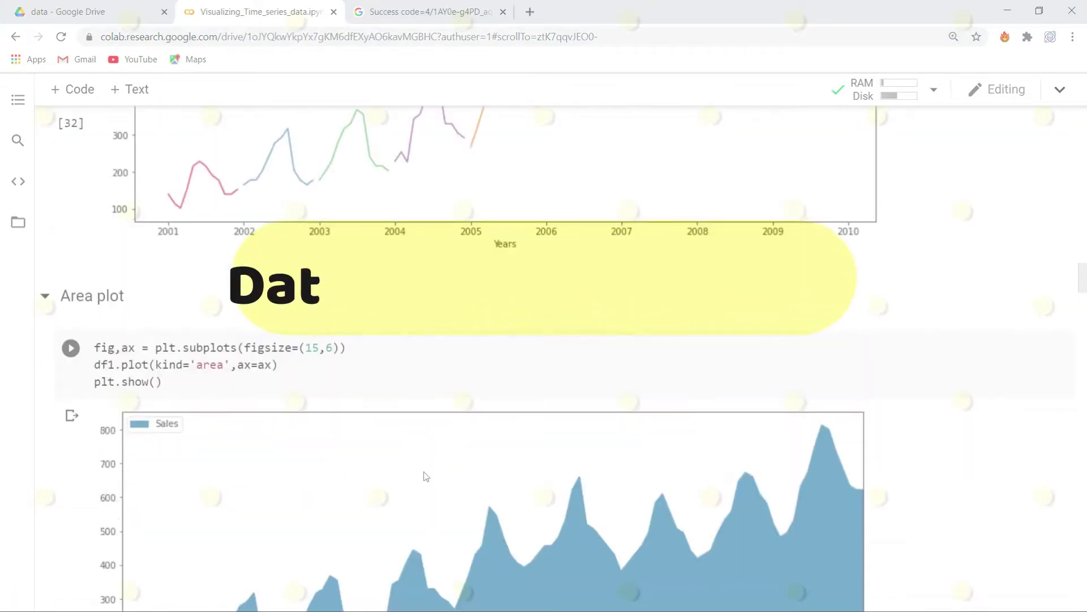
scroll(424, 476, "down", 4)
scroll(424, 481, "down", 4)
scroll(424, 480, "down", 4)
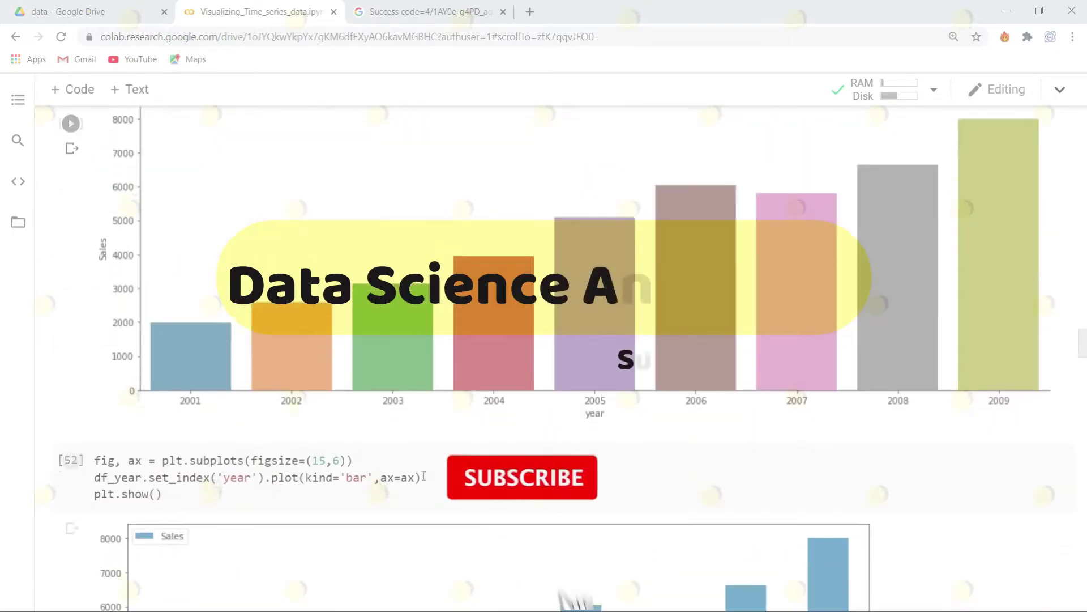
scroll(425, 480, "down", 4)
scroll(424, 480, "down", 3)
scroll(425, 480, "down", 4)
scroll(424, 480, "down", 4)
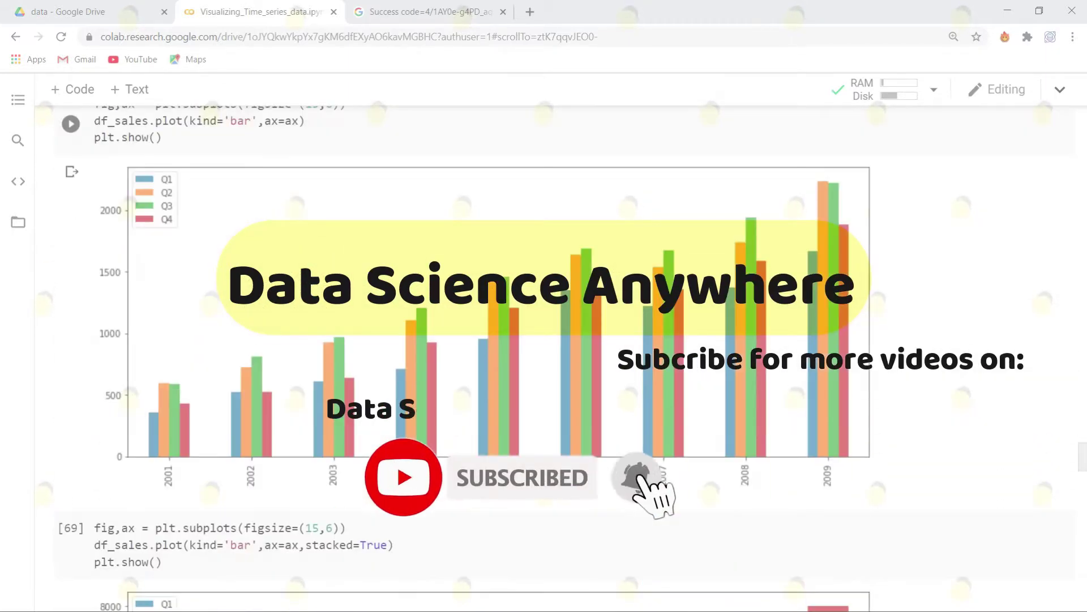
scroll(424, 480, "down", 3)
scroll(519, 438, "down", 5)
scroll(518, 438, "down", 5)
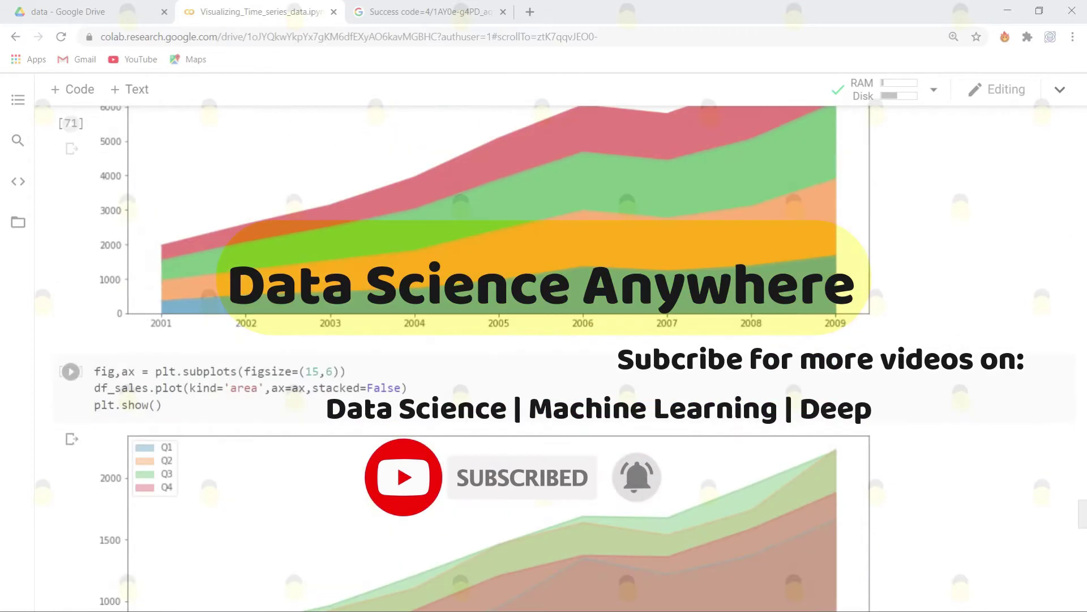
scroll(519, 438, "down", 5)
scroll(518, 438, "down", 5)
scroll(429, 465, "down", 4)
scroll(429, 465, "down", 4)
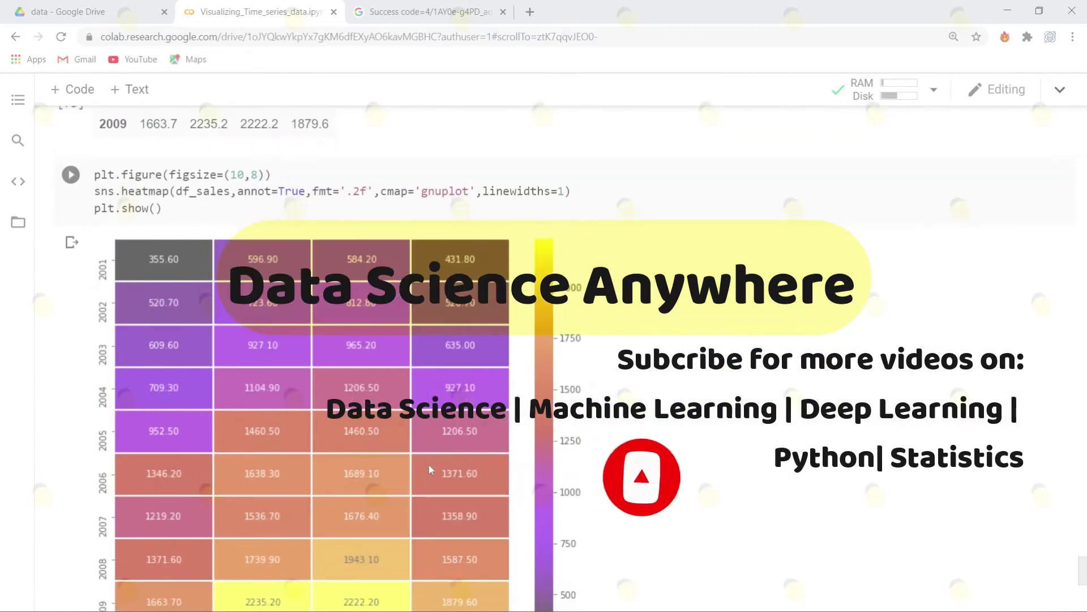
scroll(429, 464, "down", 2)
scroll(429, 465, "down", 2)
scroll(429, 465, "down", 5)
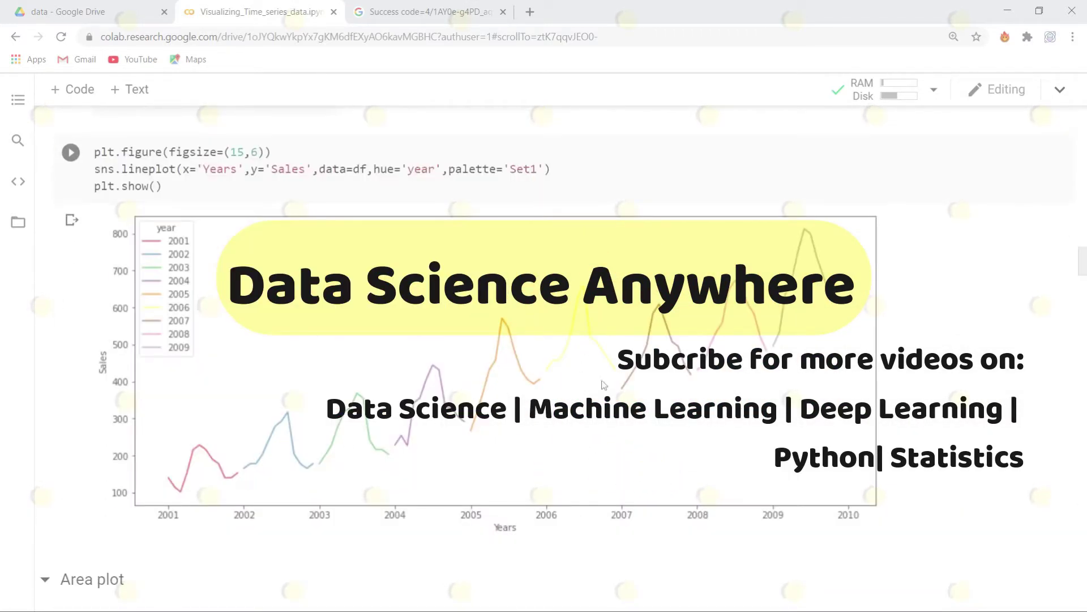
scroll(434, 476, "down", 4)
scroll(425, 473, "down", 3)
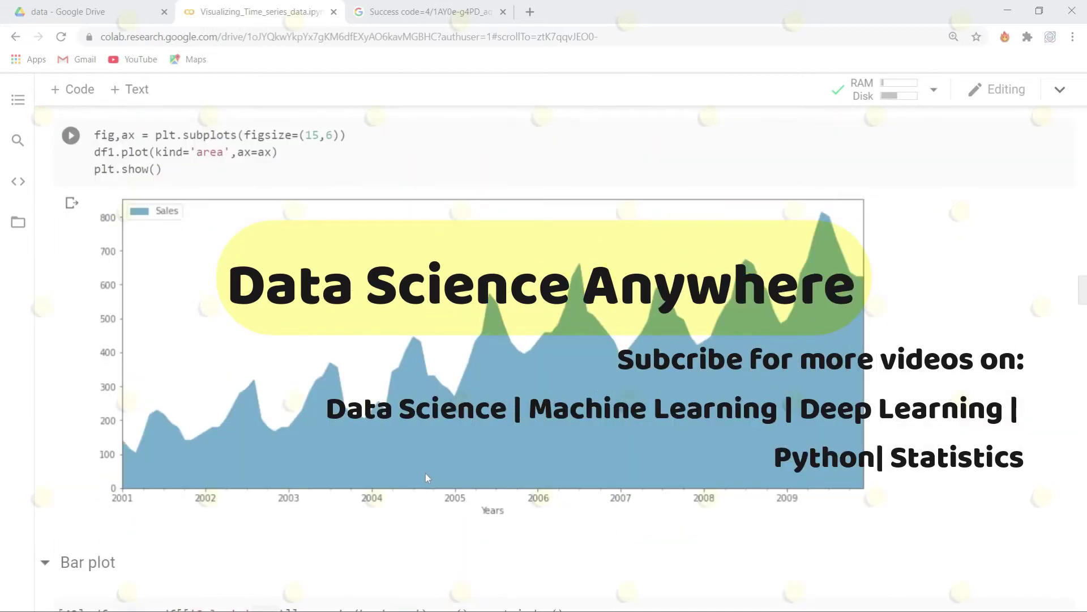